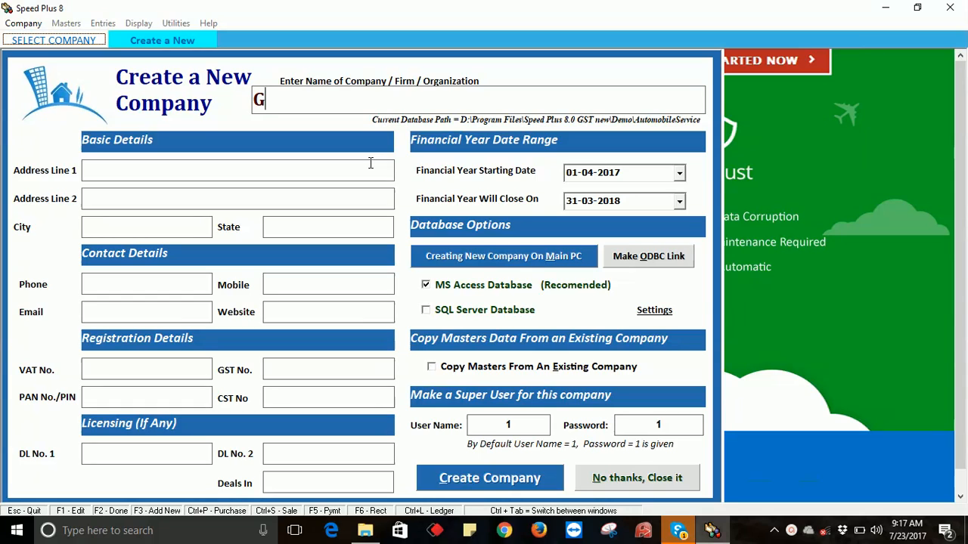
- Fill in the Gst company's first address line, city and state
{"action": "key", "text": "Return"}
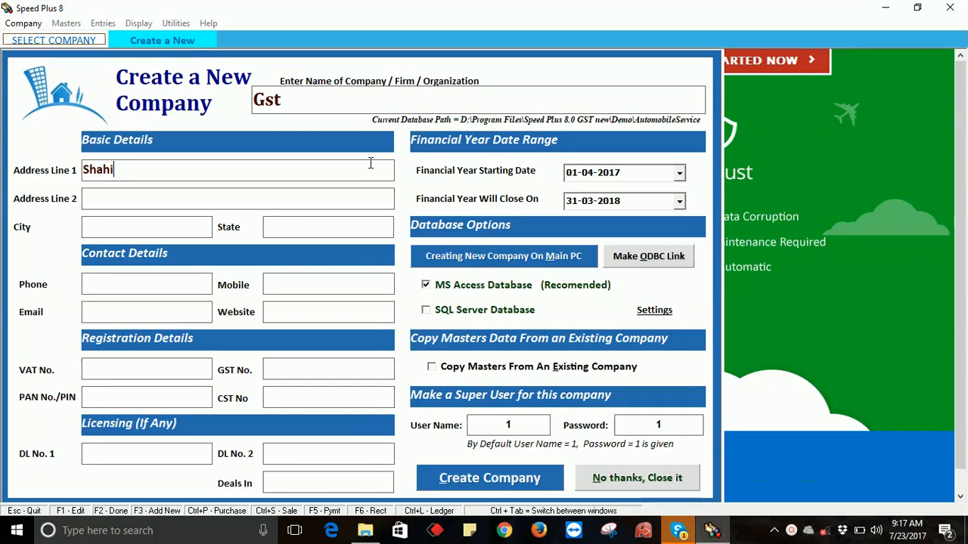
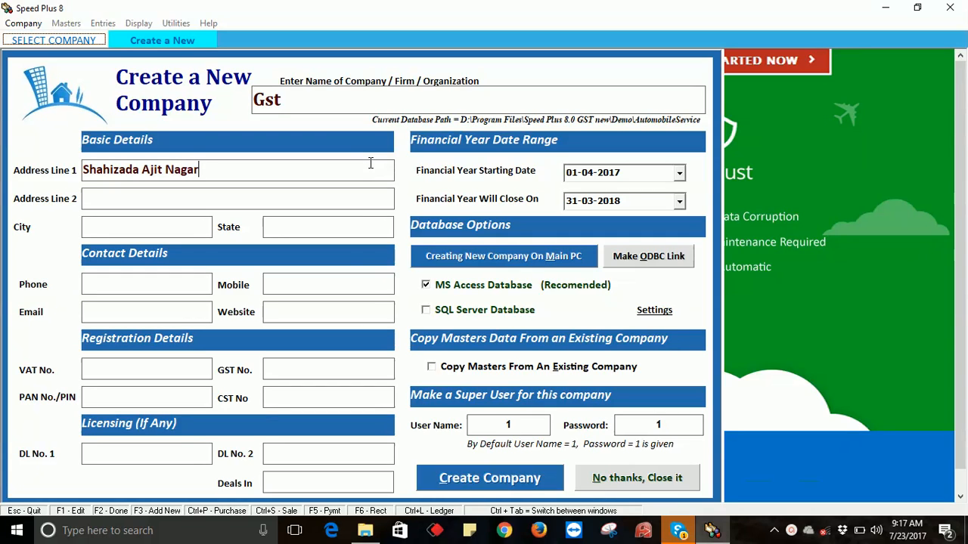
{"action": "key", "text": "Return"}
{"action": "key", "text": "Return"}
{"action": "type", "text": "Barnala"}
{"action": "key", "text": "Return"}
{"action": "type", "text": "Punjab"}
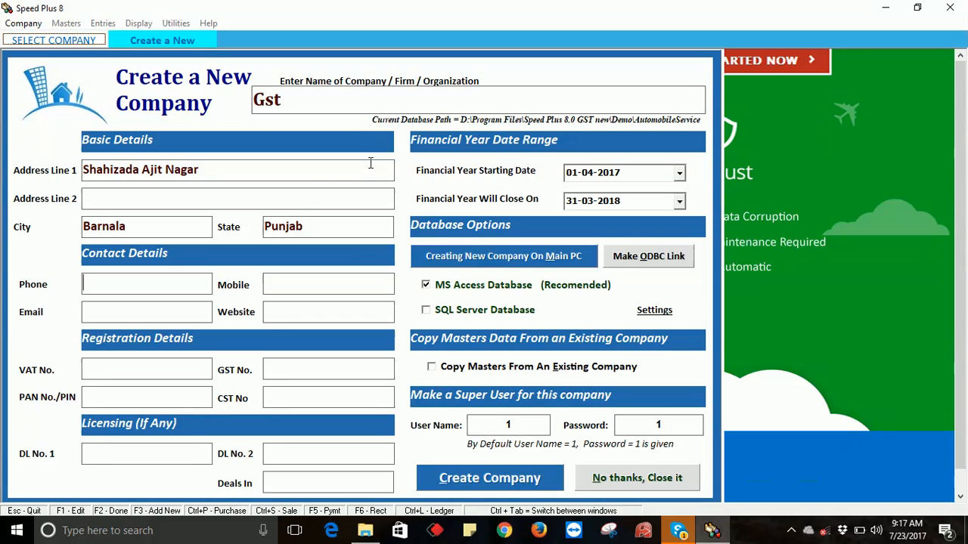
- Enter the company's mobile number, e-mail address, website and GST registration number
{"action": "key", "text": "Tab"}
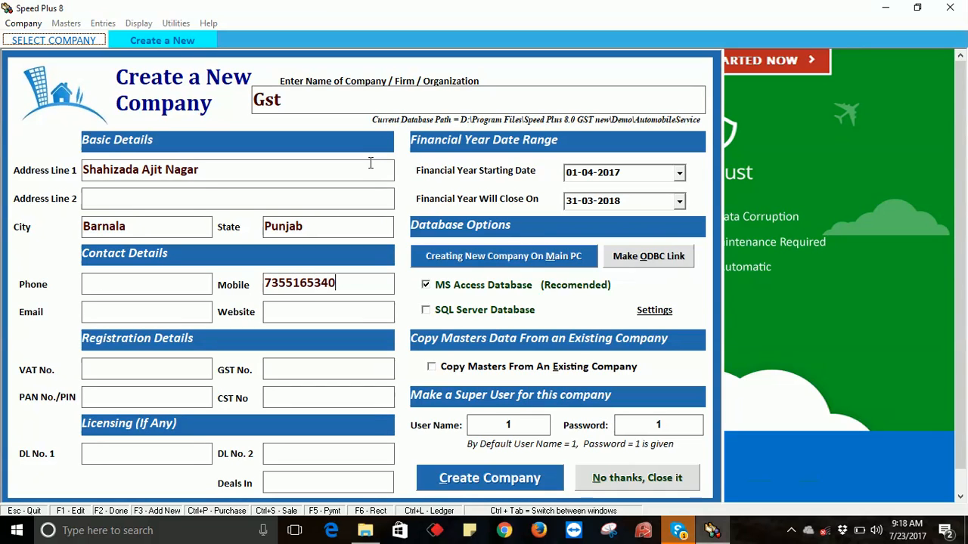
{"action": "key", "text": "Tab"}
{"action": "key", "text": "Tab"}
{"action": "type", "text": "Www.s"}
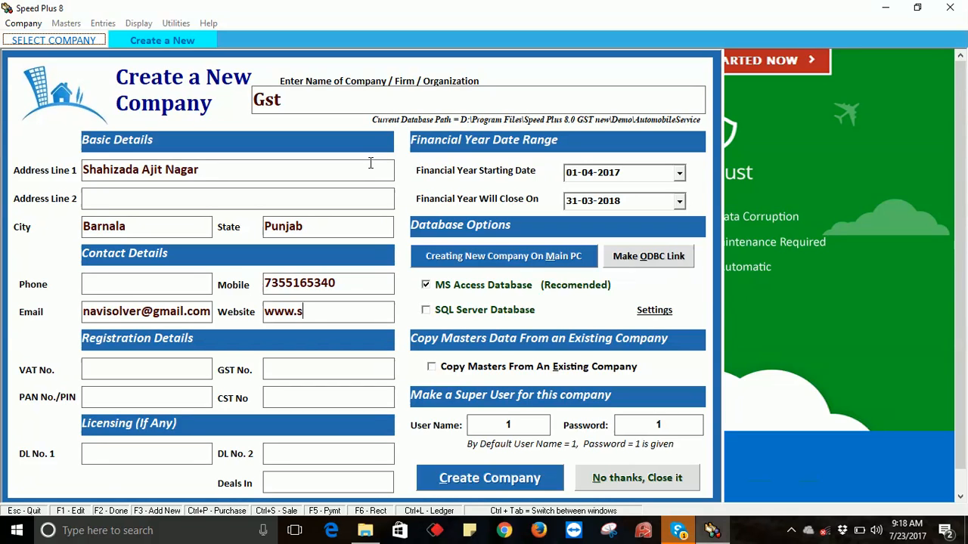
{"action": "type", "text": "olversolutions.in"}
{"action": "key", "text": "Tab"}
{"action": "key", "text": "Tab"}
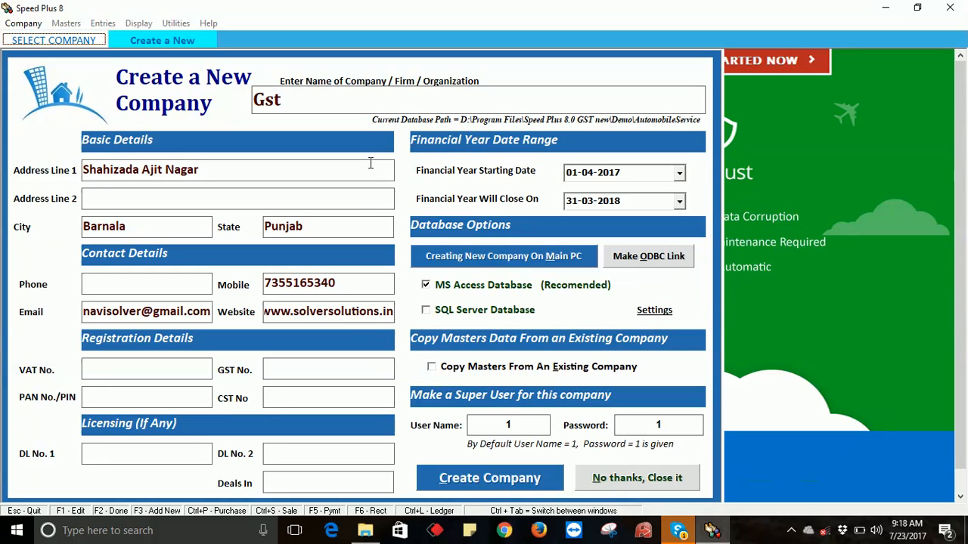
{"action": "type", "text": "Sx789456123"}
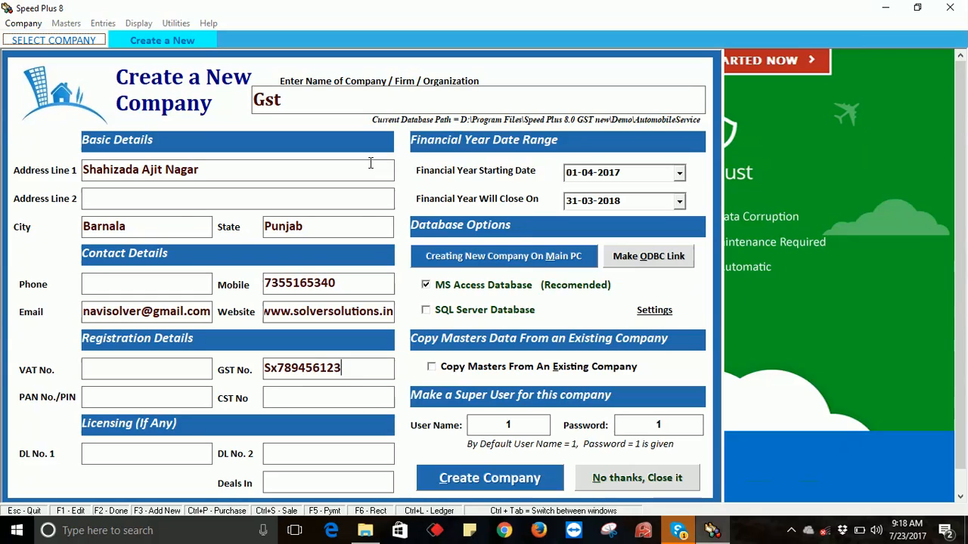
{"action": "key", "text": "Tab"}
{"action": "key", "text": "Tab"}
{"action": "key", "text": "Tab"}
{"action": "key", "text": "Tab"}
{"action": "key", "text": "Tab"}
{"action": "key", "text": "Tab"}
{"action": "key", "text": "Tab"}
{"action": "key", "text": "Tab"}
{"action": "key", "text": "Tab"}
{"action": "key", "text": "Tab"}
{"action": "key", "text": "Tab"}
{"action": "key", "text": "Tab"}
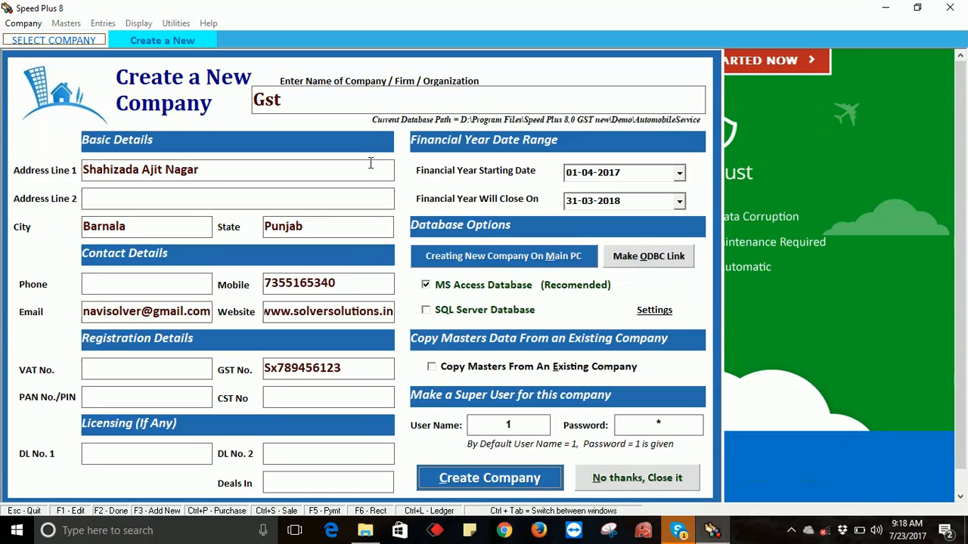
- Create company Gst, log in as user 1 with its password, and open the List of Items
{"action": "key", "text": "Return"}
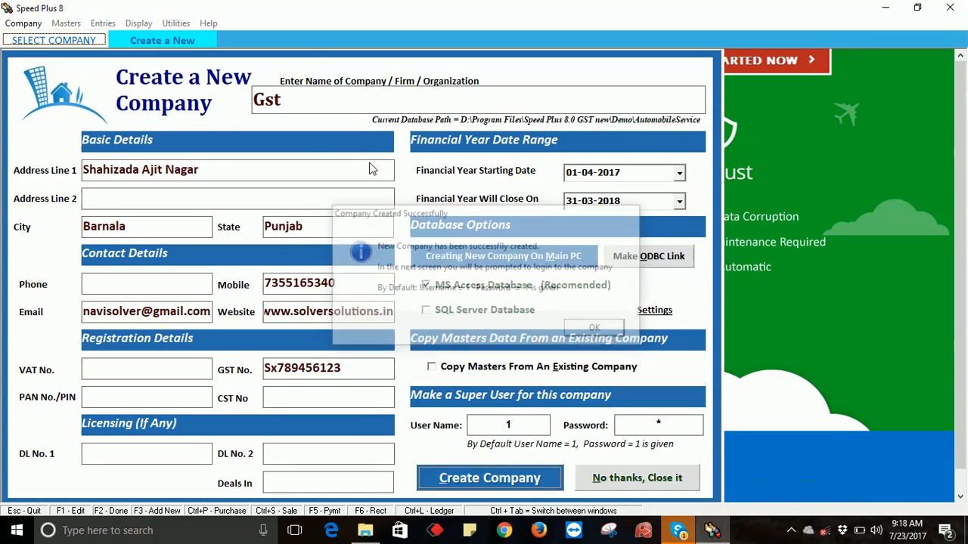
{"action": "key", "text": "Return"}
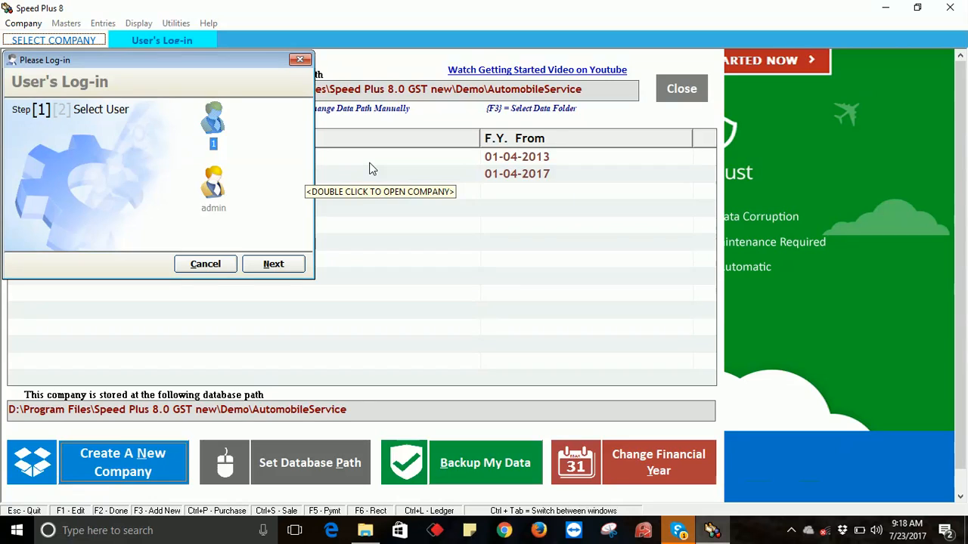
{"action": "key", "text": "Return"}
{"action": "type", "text": "1"}
{"action": "key", "text": "Return"}
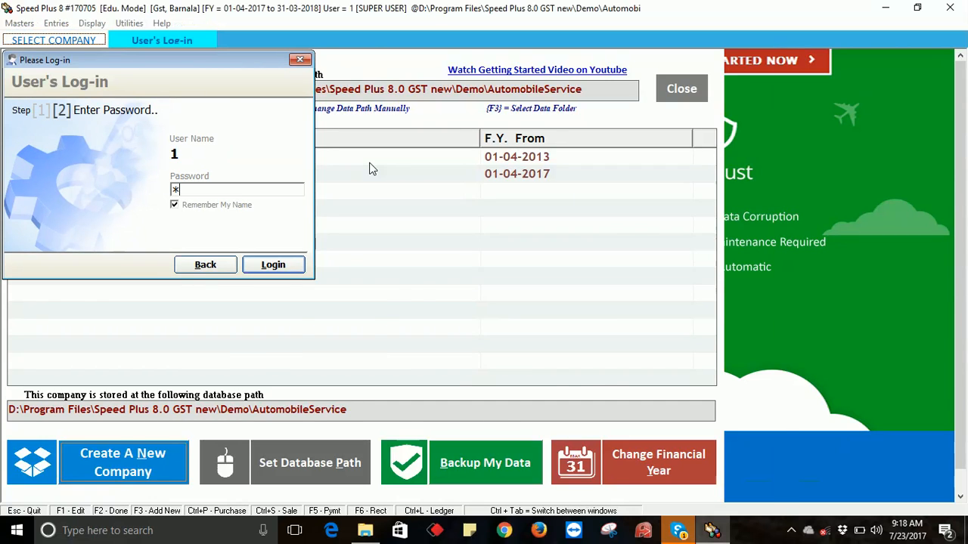
{"action": "left_click", "coordinate": [20, 25]}
{"action": "left_click", "coordinate": [56, 86]}
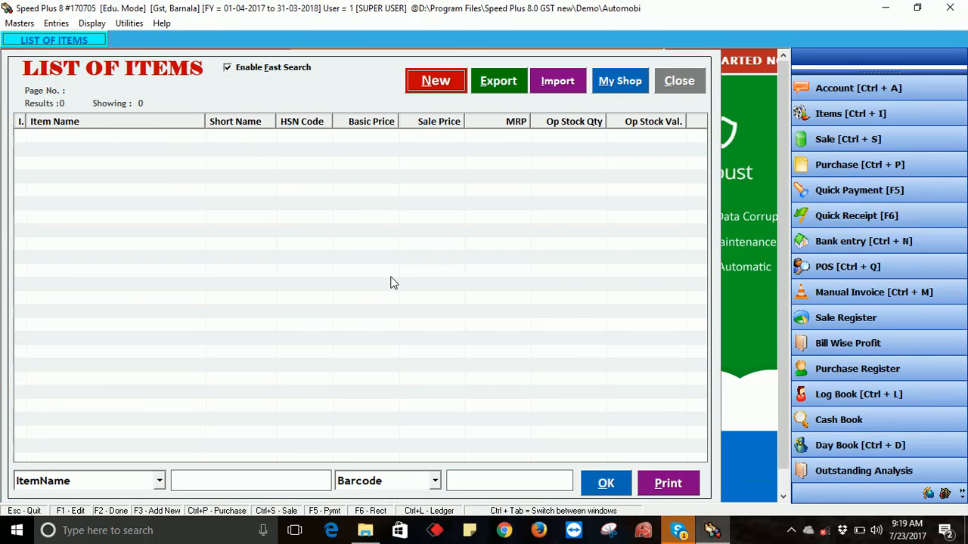
- Enter new item Abc with HSN 789456123, 12% GST, GENERAL/General and unit Pcs
{"action": "key", "text": "F3"}
{"action": "type", "text": "Abc"}
{"action": "key", "text": "Return"}
{"action": "key", "text": "Return"}
{"action": "type", "text": "789456123"}
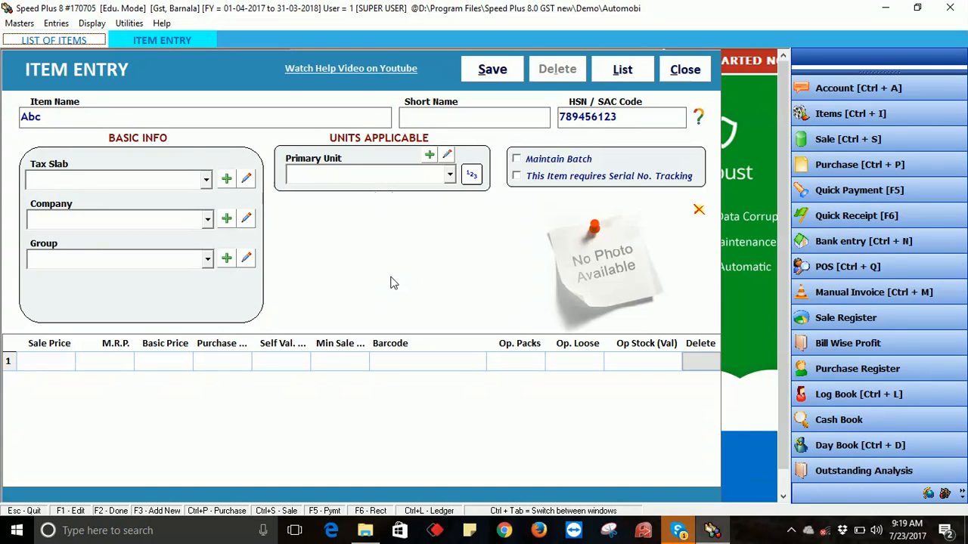
{"action": "key", "text": "Return"}
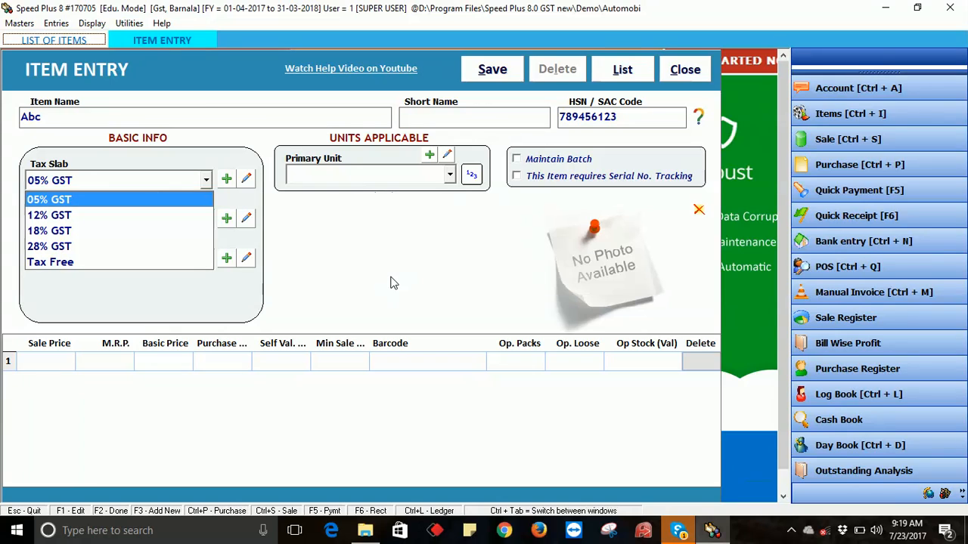
{"action": "key", "text": "Down"}
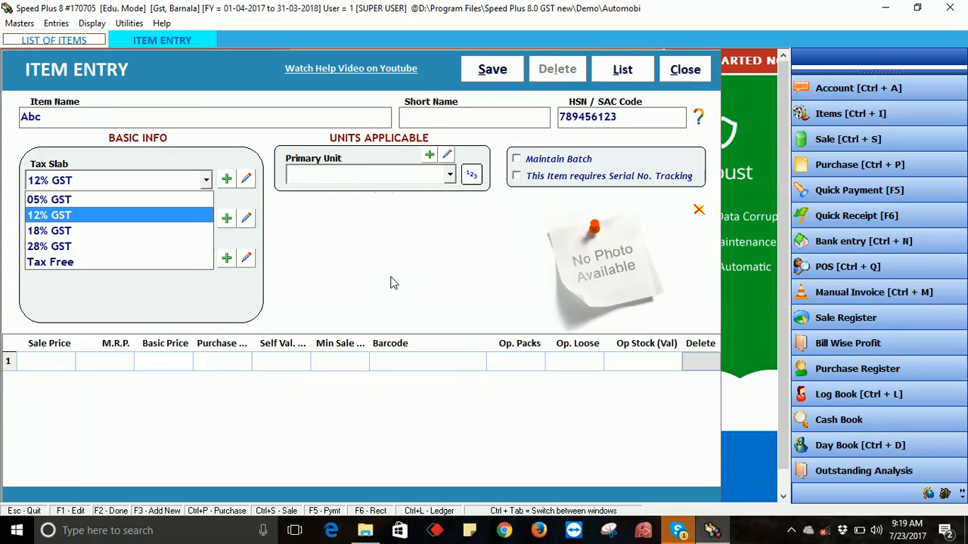
{"action": "key", "text": "Return"}
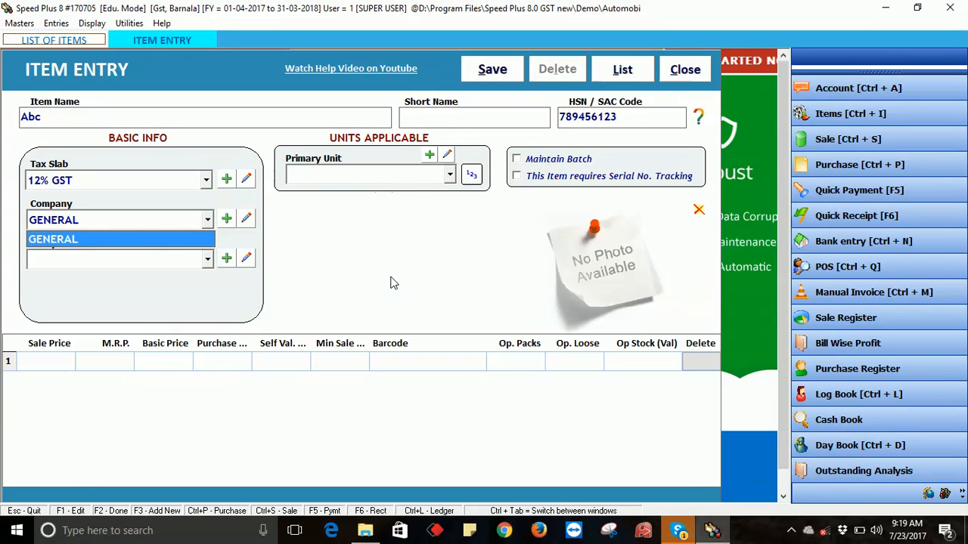
{"action": "key", "text": "Return"}
{"action": "key", "text": "Return"}
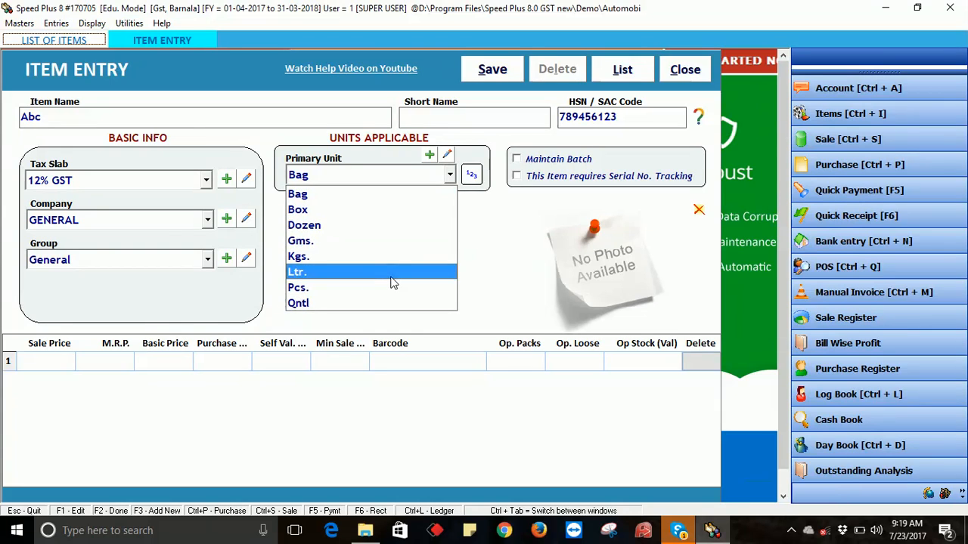
{"action": "key", "text": "Down"}
{"action": "key", "text": "Return"}
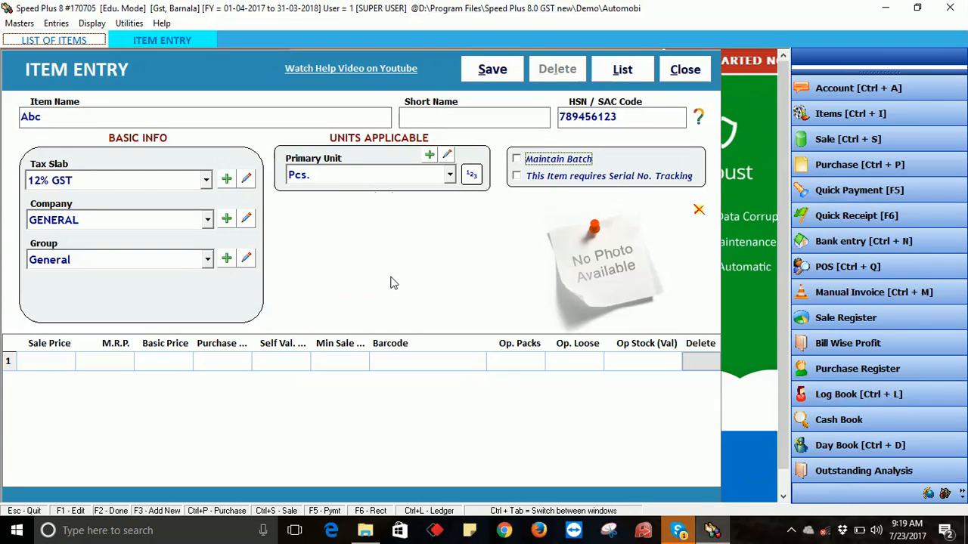
{"action": "key", "text": "Return"}
{"action": "key", "text": "Return"}
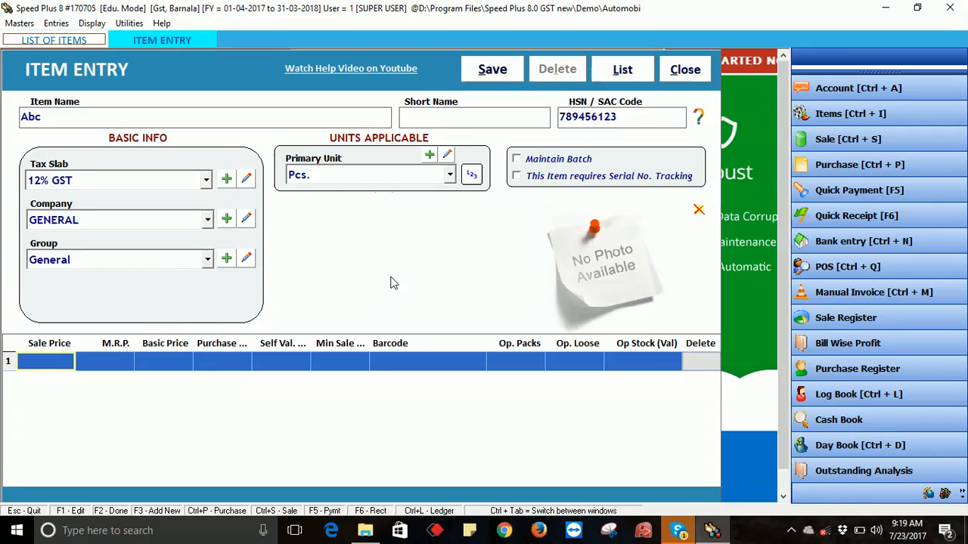
- Enter sale price 400, MRP 500, basic price 350 and purchase price 370 for Abc
{"action": "key", "text": "Return"}
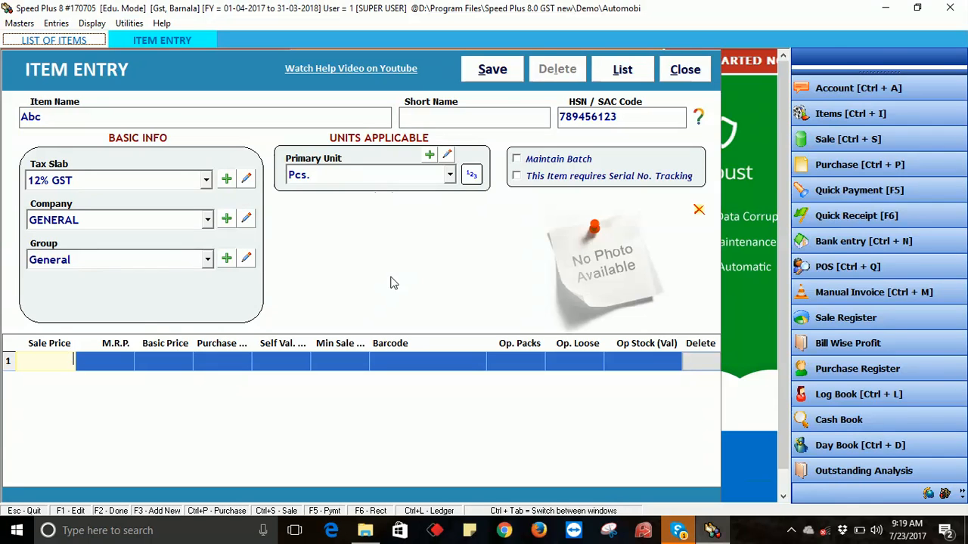
{"action": "type", "text": "400"}
{"action": "key", "text": "Return"}
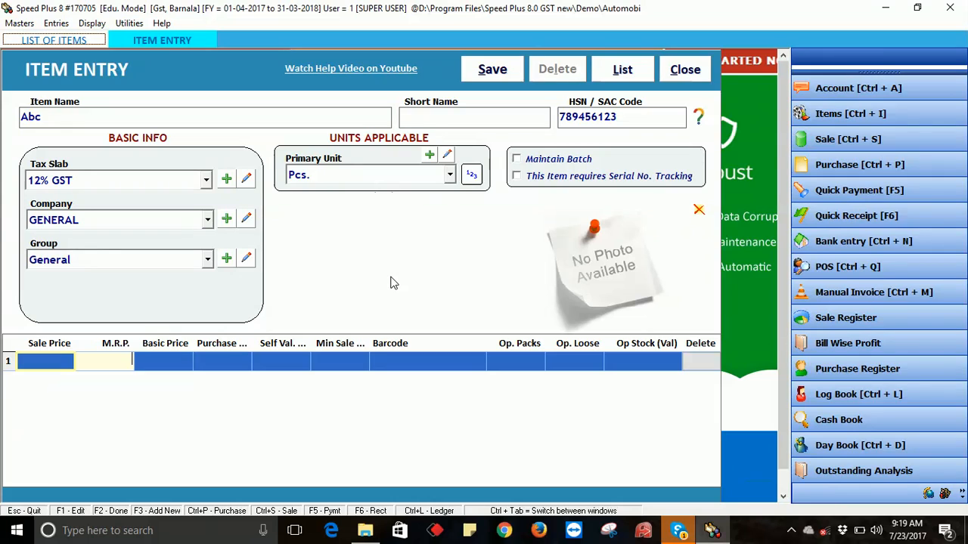
{"action": "type", "text": "500"}
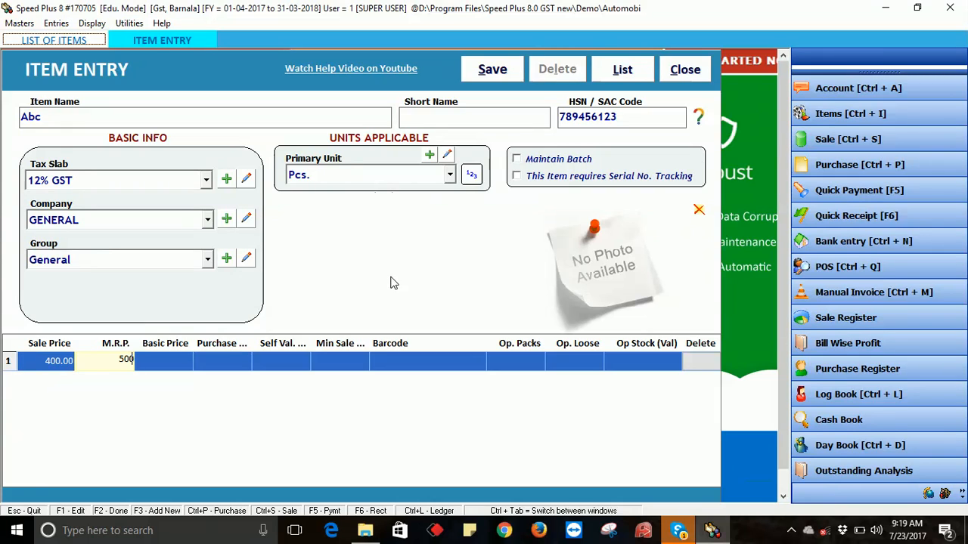
{"action": "key", "text": "Return"}
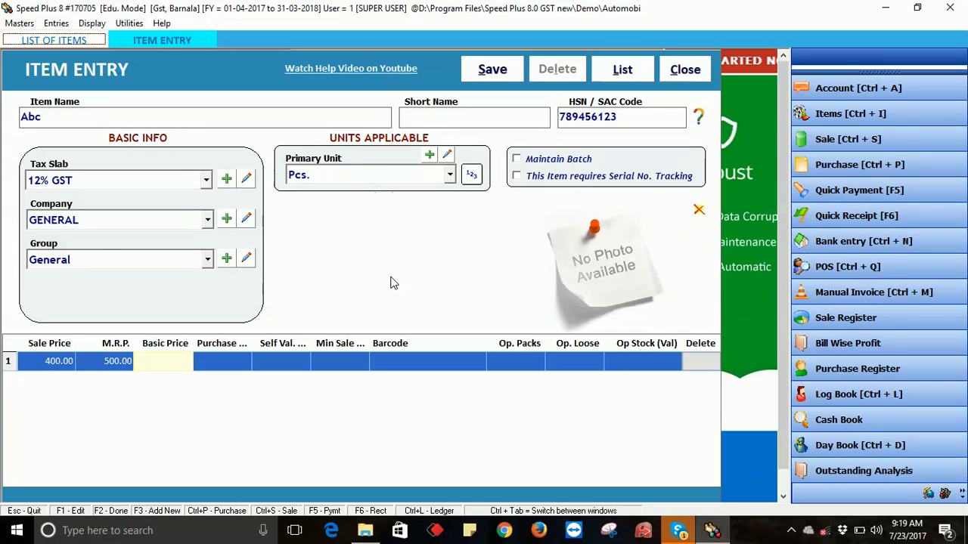
{"action": "type", "text": "50"}
{"action": "key", "text": "Return"}
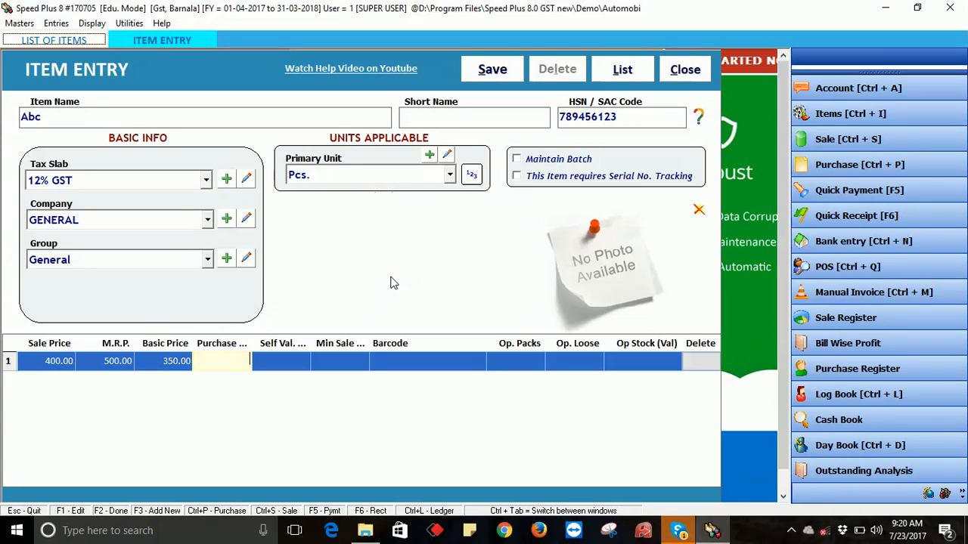
{"action": "type", "text": "370"}
{"action": "key", "text": "Return"}
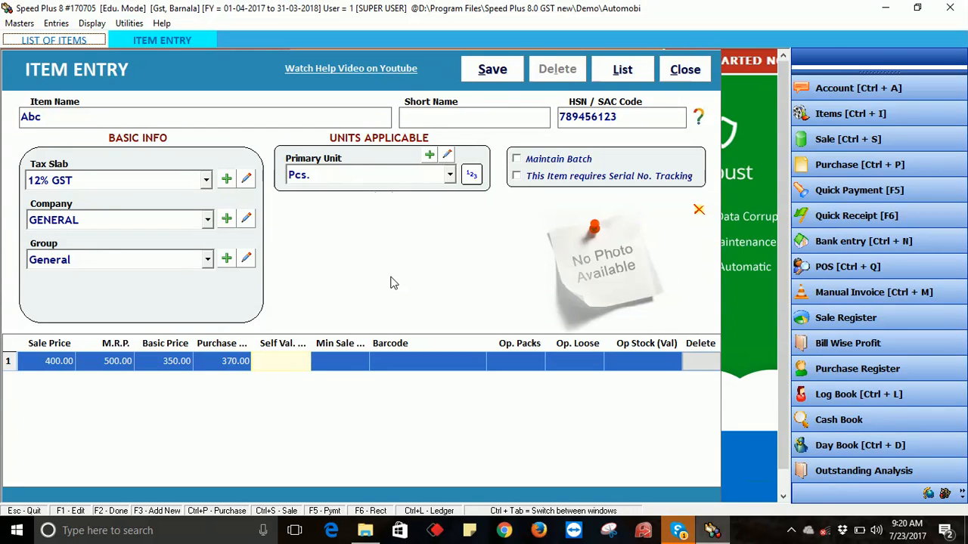
- Save item Abc, acknowledge the confirmation, and close the item entry form
{"action": "key", "text": "Return"}
{"action": "key", "text": "Return"}
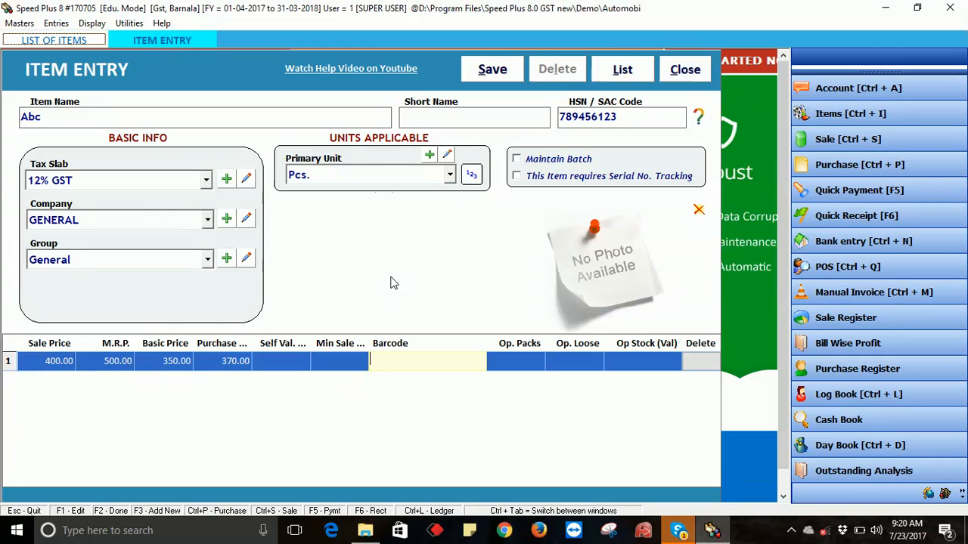
{"action": "key", "text": "Return"}
{"action": "key", "text": "Return"}
{"action": "key", "text": "Return"}
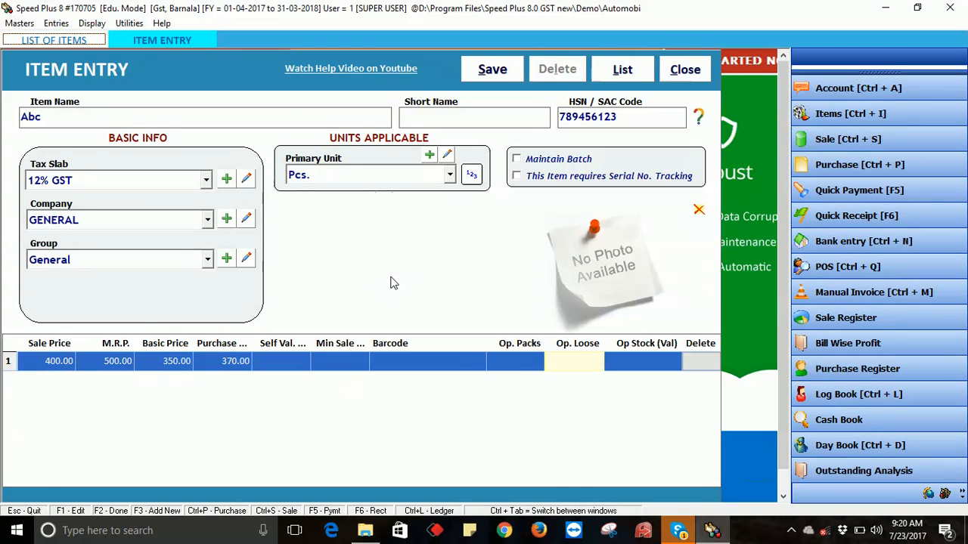
{"action": "key", "text": "Return"}
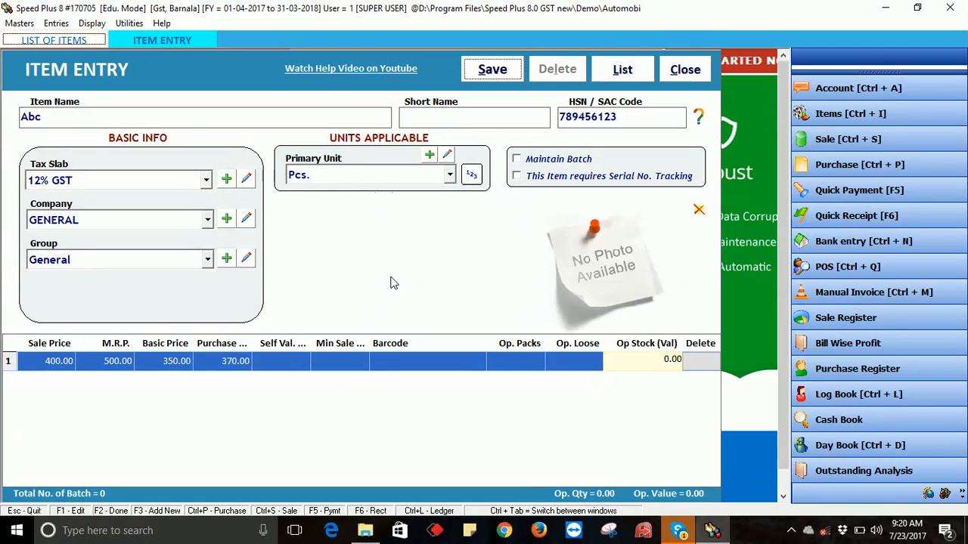
{"action": "key", "text": "Return"}
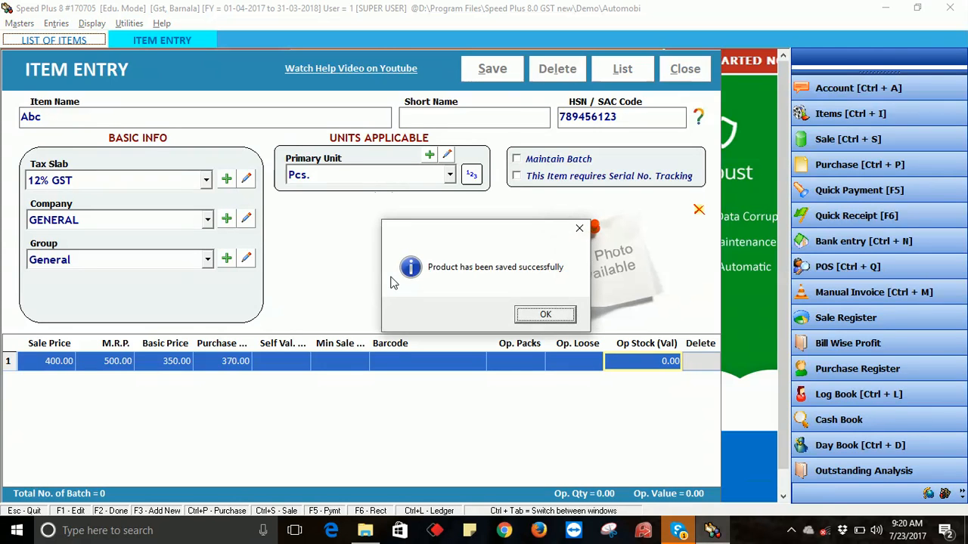
{"action": "key", "text": "Return"}
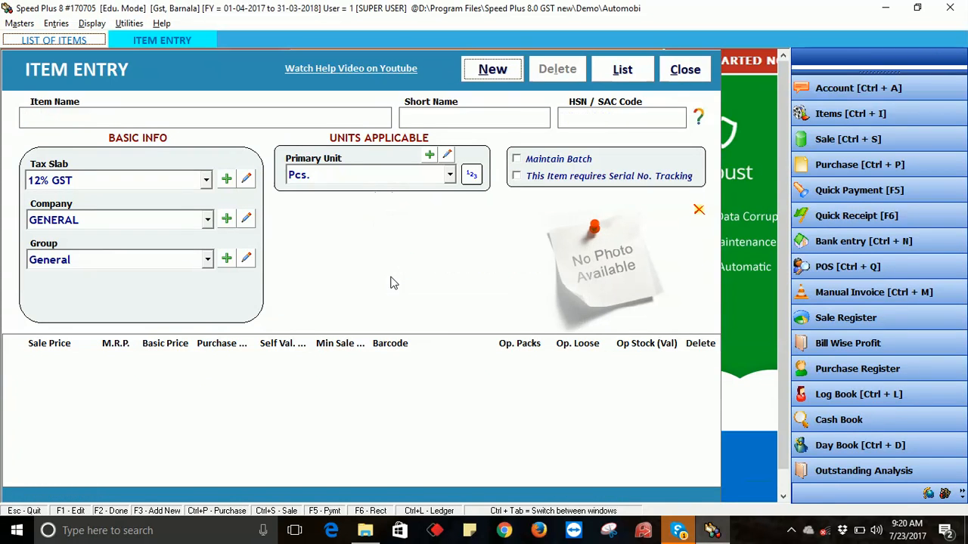
{"action": "key", "text": "Escape"}
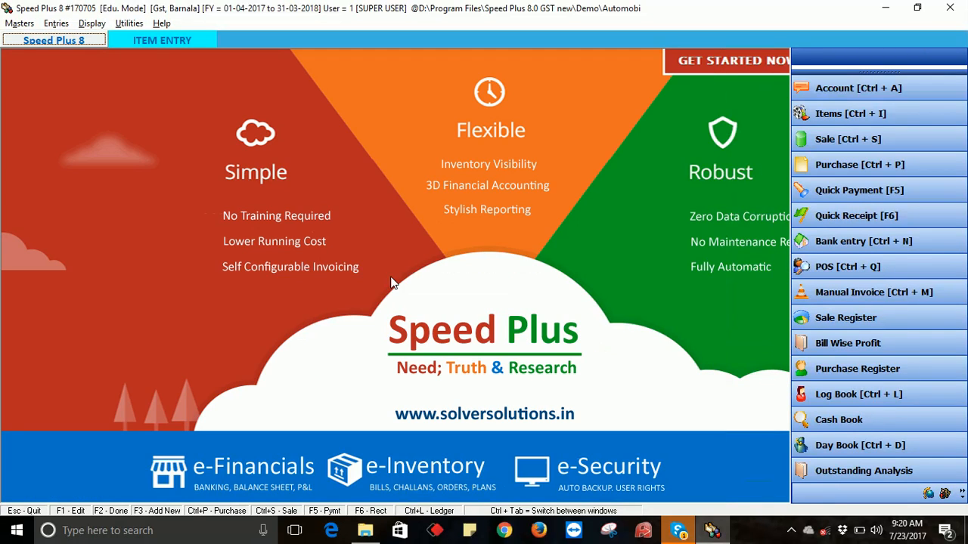
- Start a new sale bill from Entries > Sale in the Sale Bills list
{"action": "left_click", "coordinate": [59, 25]}
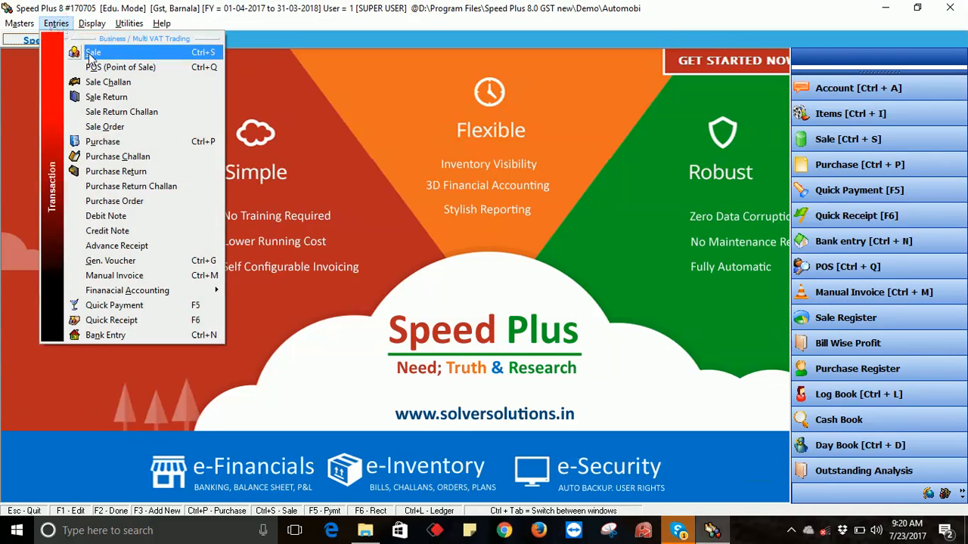
{"action": "left_click", "coordinate": [92, 53]}
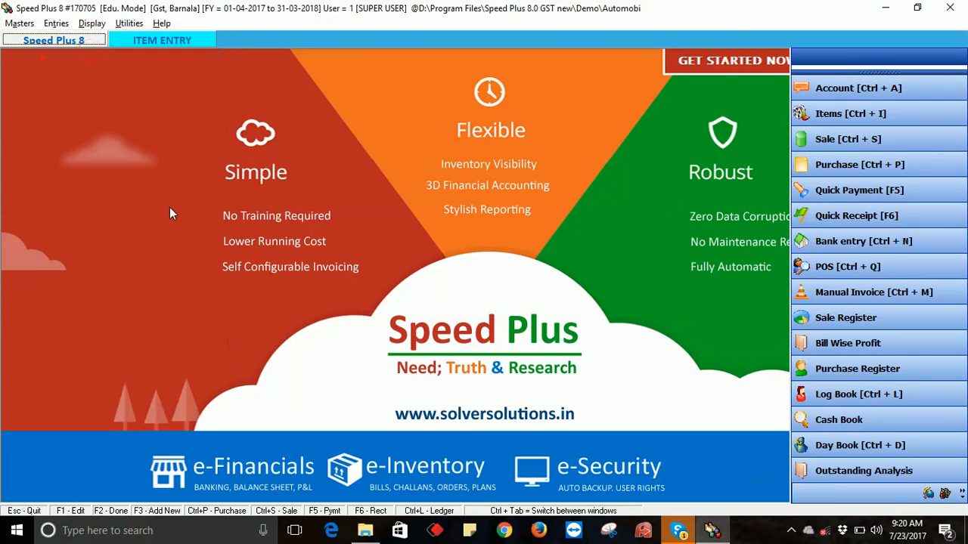
{"action": "key", "text": "F3"}
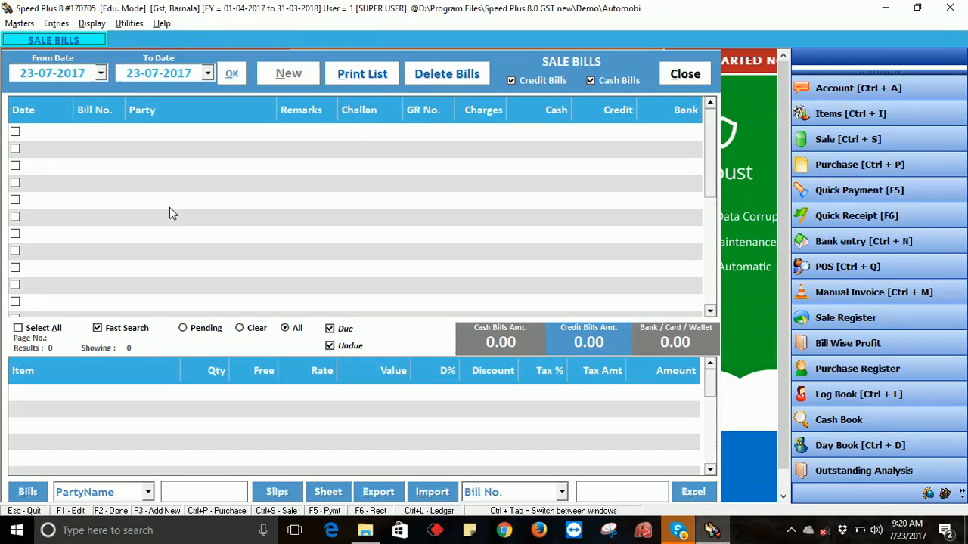
{"action": "key", "text": "Return"}
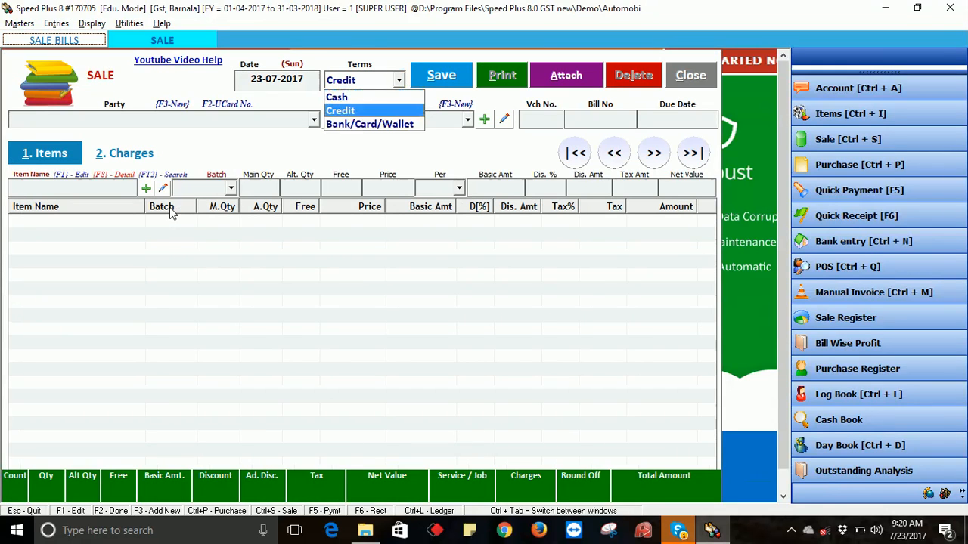
- Set the bill's terms and party to Cash with Local Retail Sales as the sale type
{"action": "key", "text": "Up"}
{"action": "key", "text": "Return"}
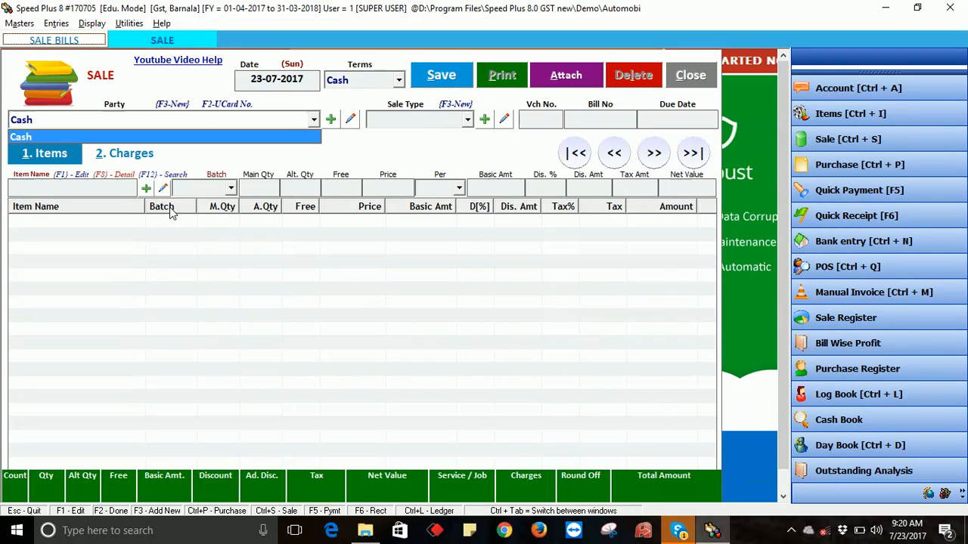
{"action": "key", "text": "Return"}
{"action": "key", "text": "Down"}
{"action": "key", "text": "Down"}
{"action": "key", "text": "Down"}
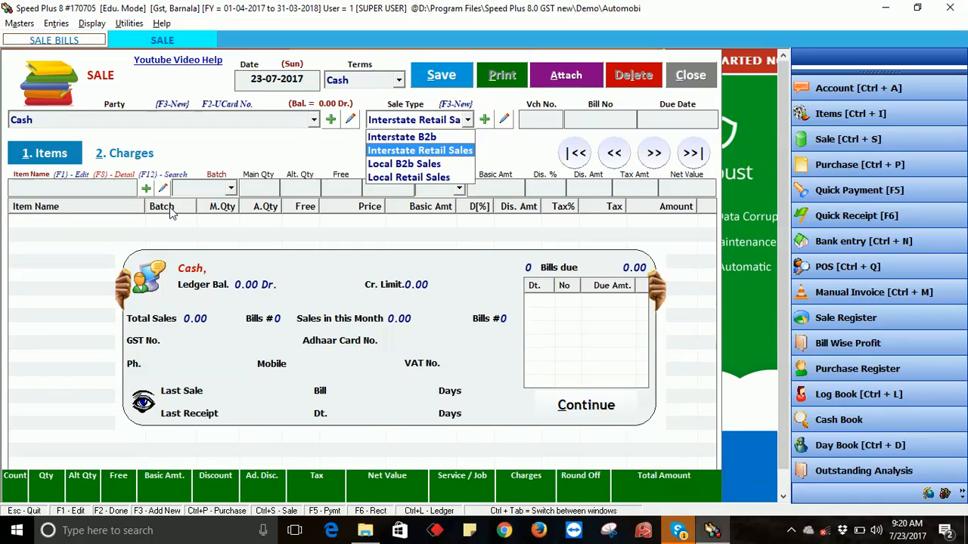
{"action": "key", "text": "Return"}
{"action": "key", "text": "Return"}
{"action": "key", "text": "Return"}
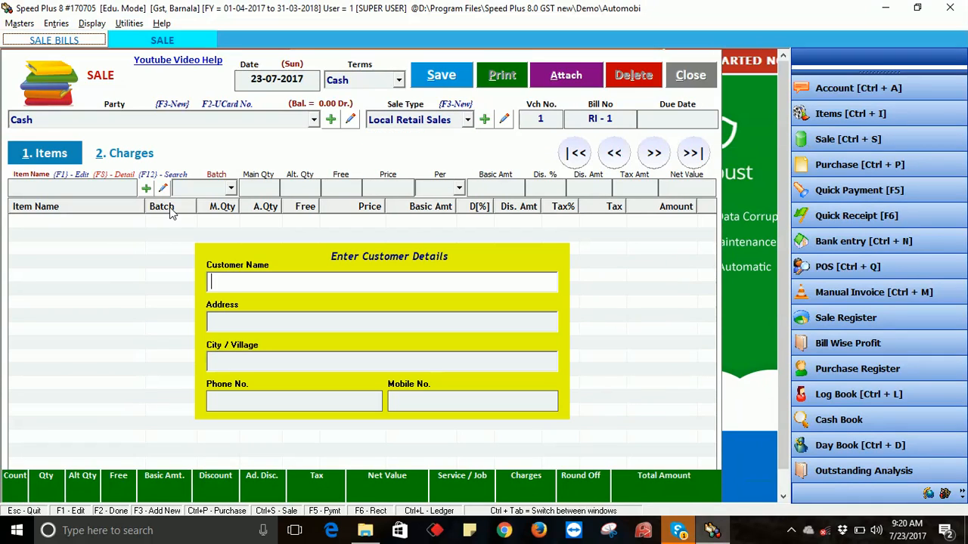
- Add 5 Pcs of Abc and save bill RI-1 totalling 2000.00
{"action": "key", "text": "Return"}
{"action": "key", "text": "Return"}
{"action": "key", "text": "Return"}
{"action": "key", "text": "Return"}
{"action": "key", "text": "Return"}
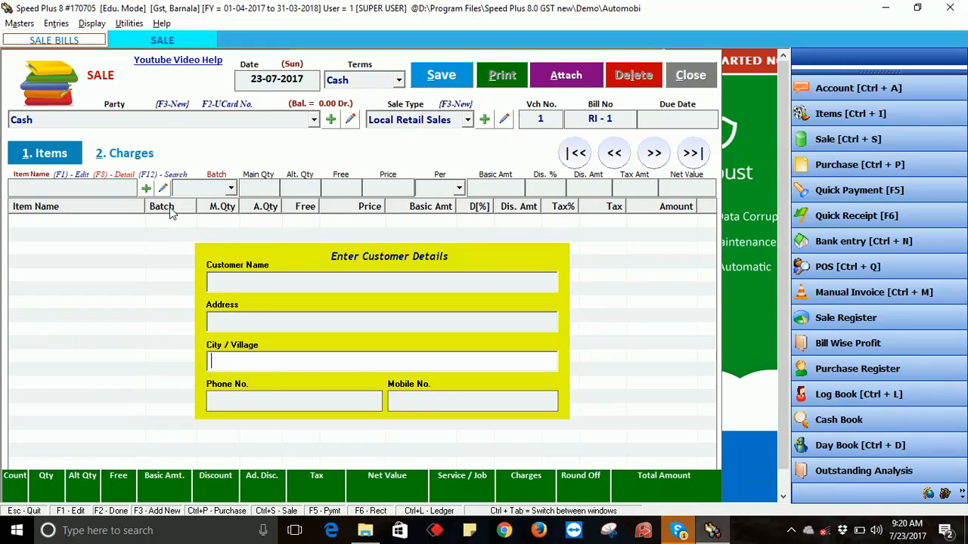
{"action": "key", "text": "Down"}
{"action": "key", "text": "Return"}
{"action": "key", "text": "Return"}
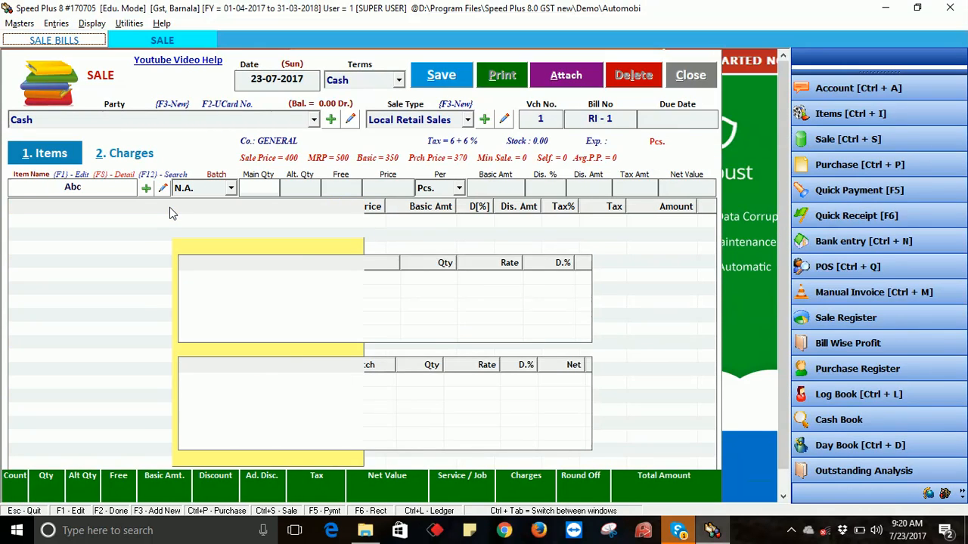
{"action": "type", "text": "5"}
{"action": "key", "text": "Return"}
{"action": "key", "text": "Return"}
{"action": "key", "text": "Return"}
{"action": "key", "text": "Return"}
{"action": "key", "text": "Return"}
{"action": "key", "text": "Return"}
{"action": "key", "text": "Return"}
{"action": "key", "text": "Return"}
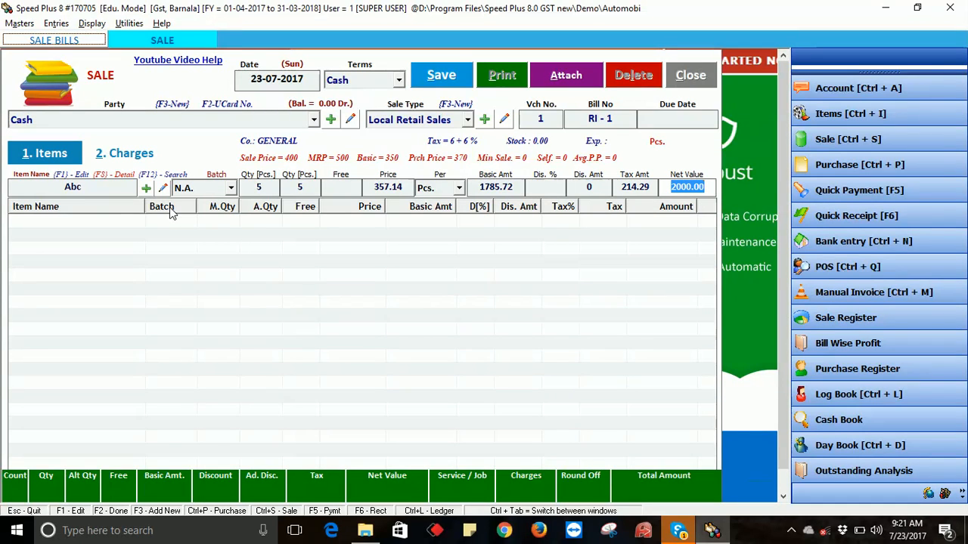
{"action": "key", "text": "Return"}
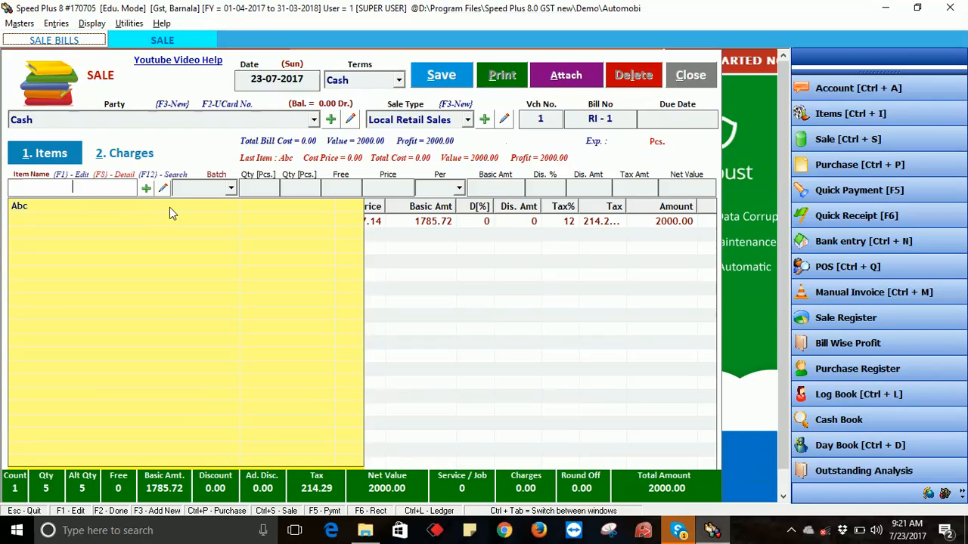
{"action": "key", "text": "F2"}
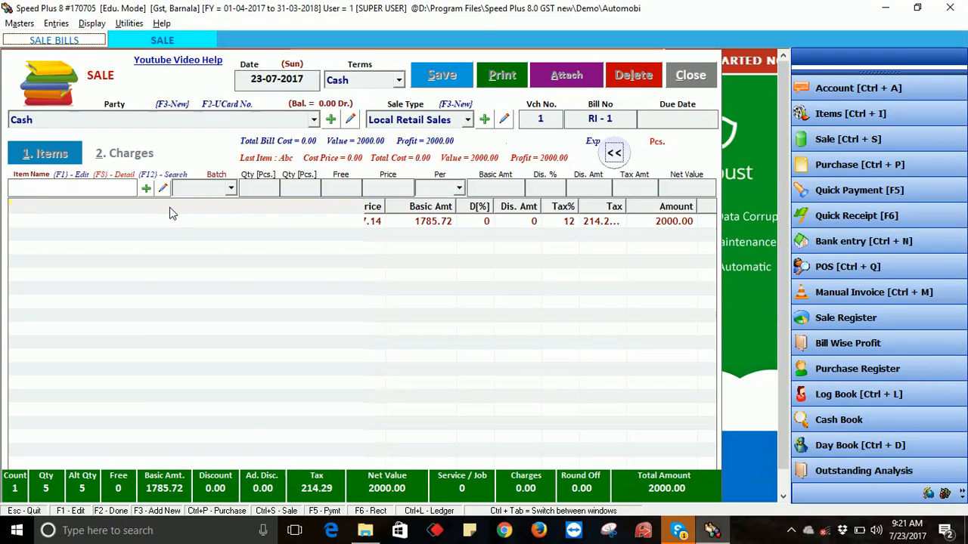
{"action": "key", "text": "Return"}
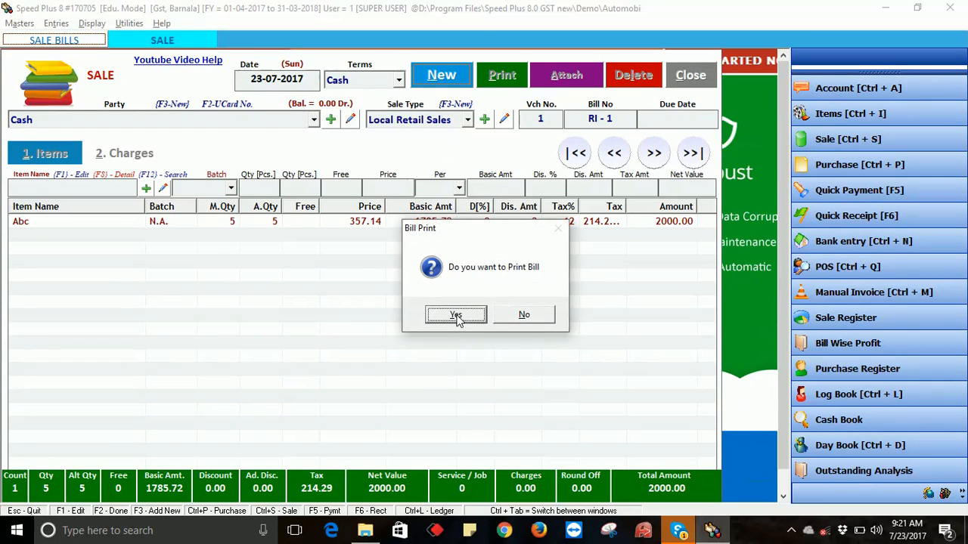
- Preview bill RI-1 as a GST invoice (total 2000.00, GST 214.29), then close the preview and print options
{"action": "left_click", "coordinate": [456, 319]}
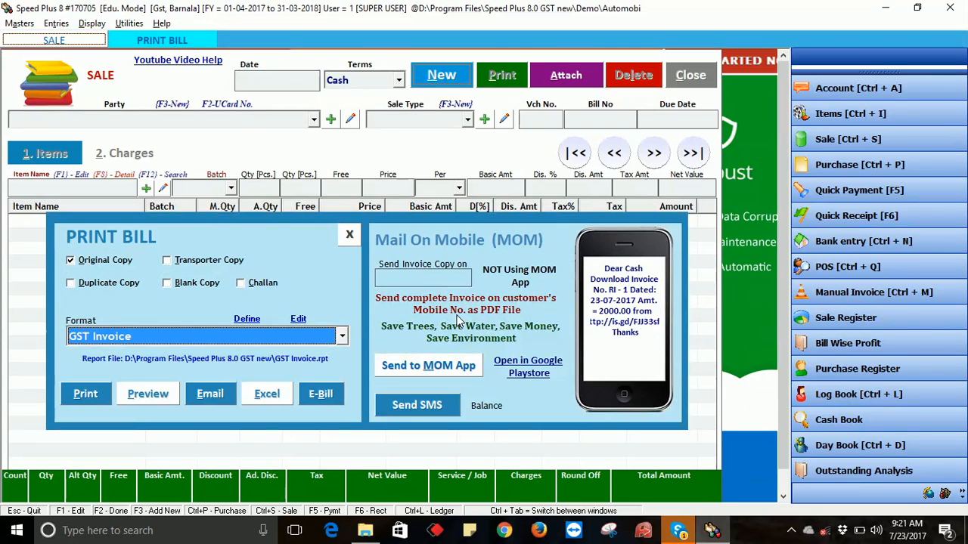
{"action": "left_click", "coordinate": [139, 399]}
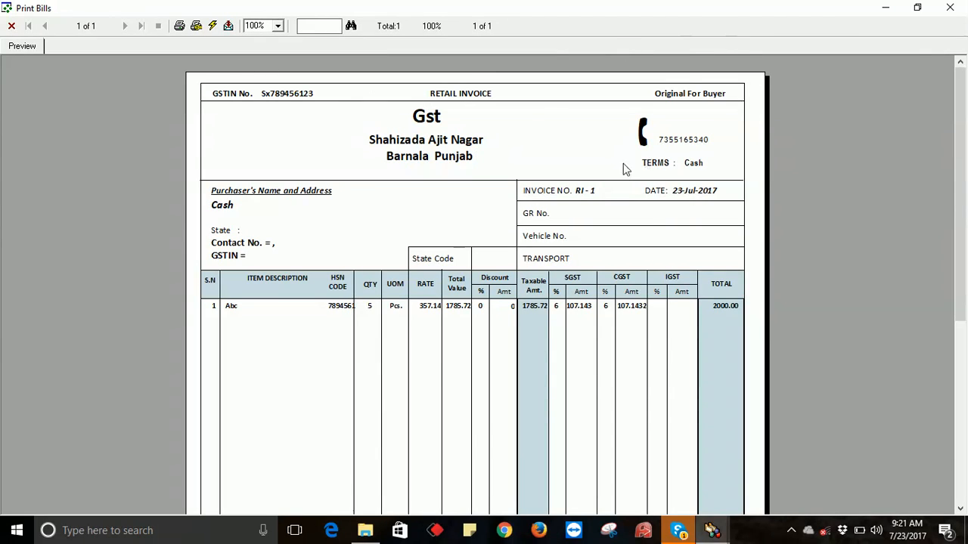
{"action": "left_click_drag", "start_coordinate": [957, 198], "coordinate": [964, 154]}
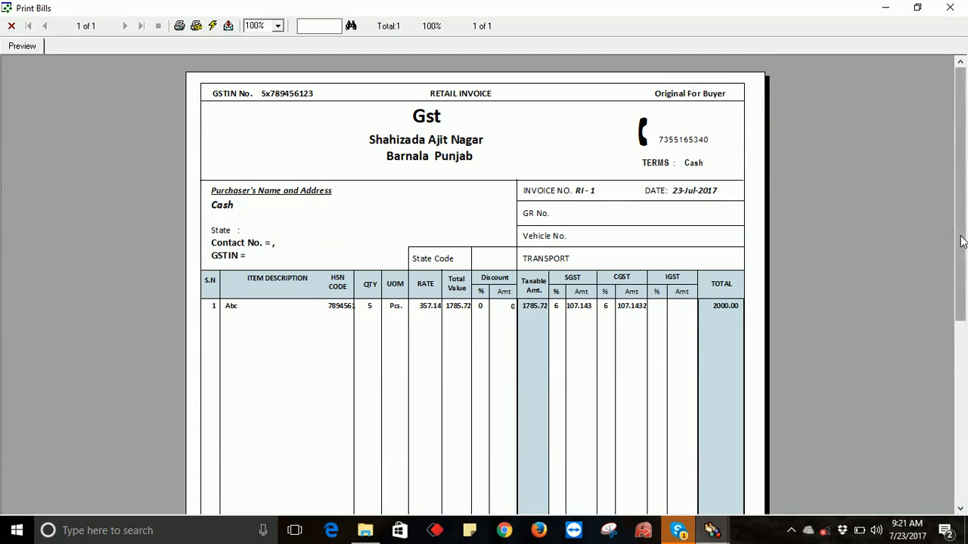
{"action": "left_click_drag", "start_coordinate": [963, 257], "coordinate": [963, 438]}
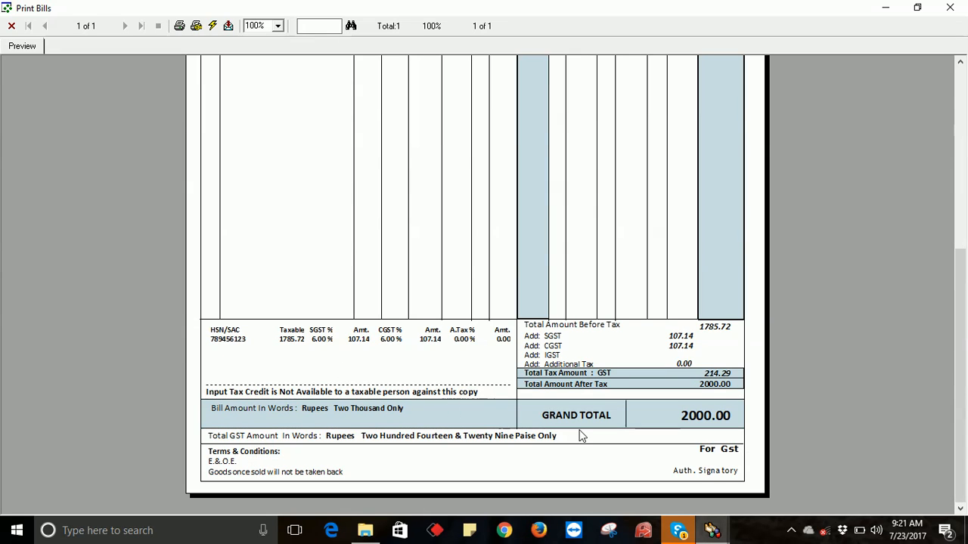
{"action": "left_click_drag", "start_coordinate": [961, 293], "coordinate": [964, 80]}
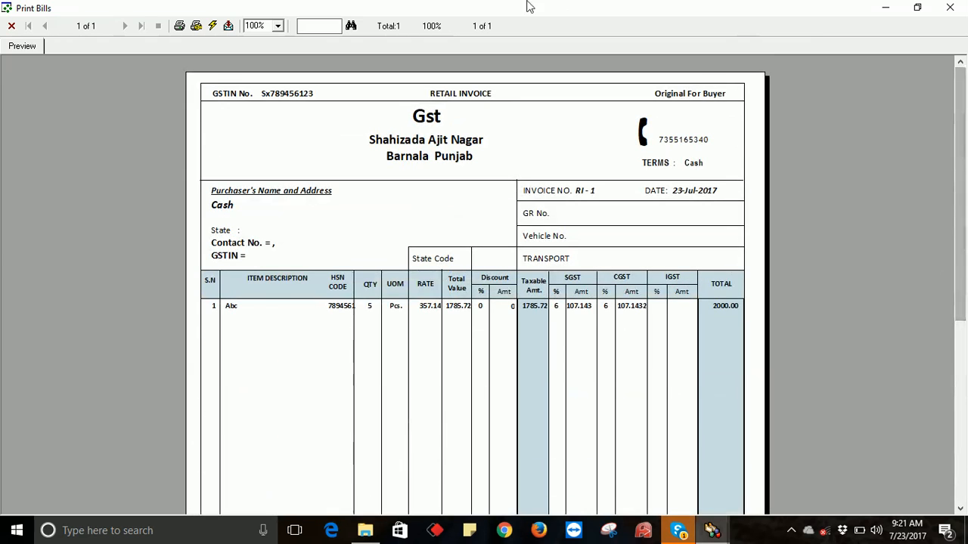
{"action": "left_click", "coordinate": [11, 25]}
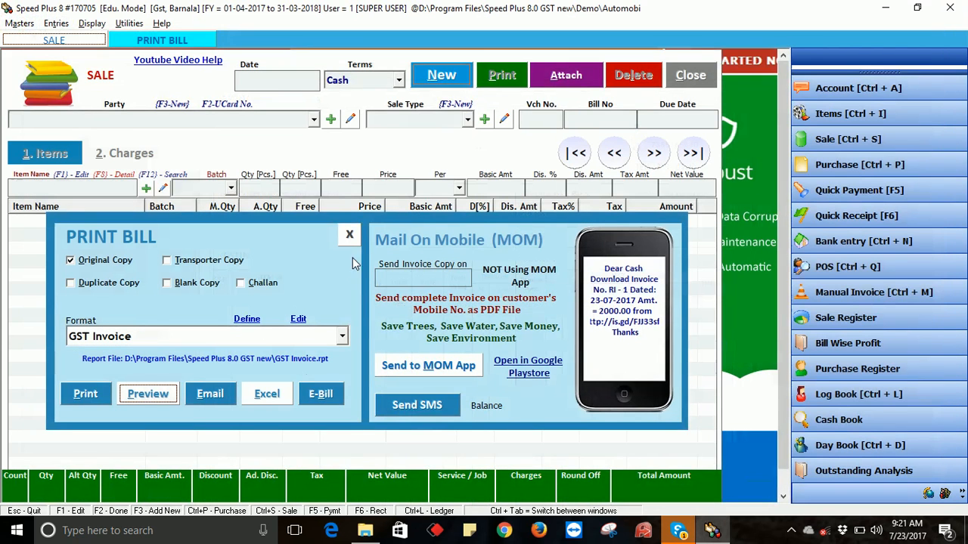
{"action": "left_click", "coordinate": [350, 235]}
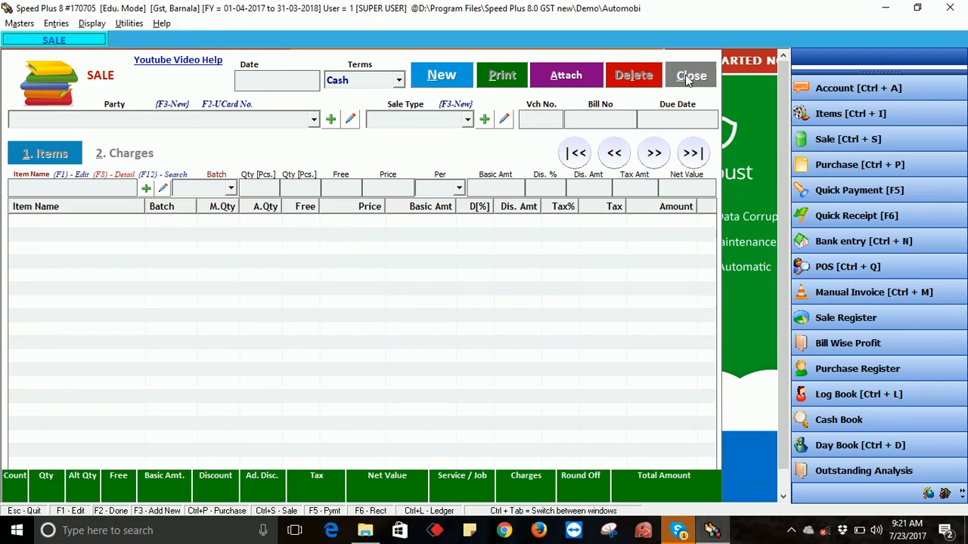
- Append filler text to the company address in Company Information and save the update
{"action": "left_click", "coordinate": [690, 74]}
{"action": "left_click", "coordinate": [24, 23]}
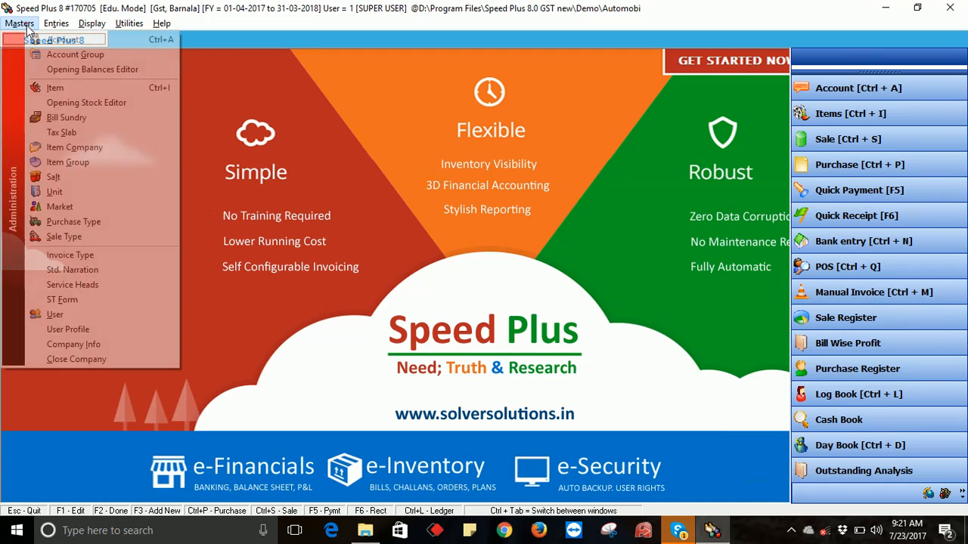
{"action": "left_click", "coordinate": [74, 345]}
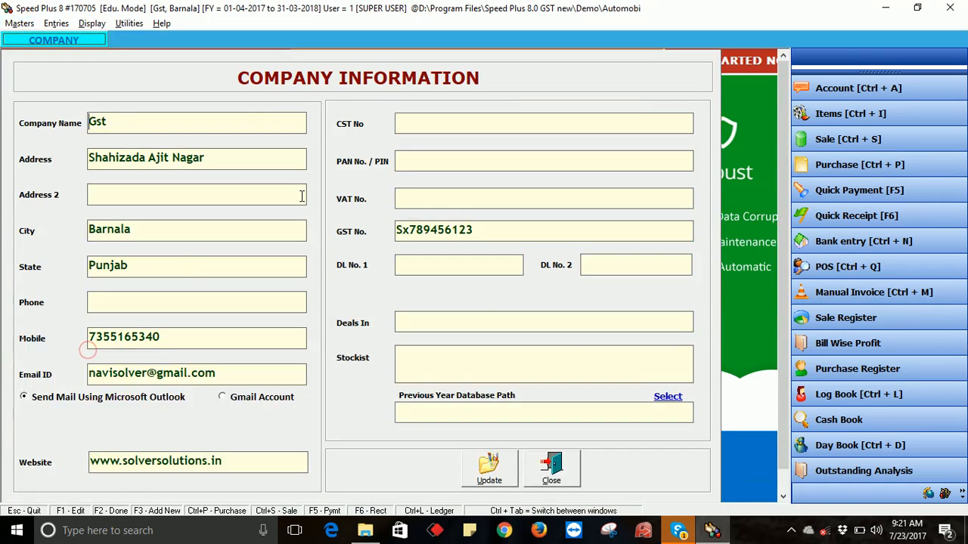
{"action": "left_click", "coordinate": [230, 163]}
{"action": "type", "text": "asdfydrftgyhgv"}
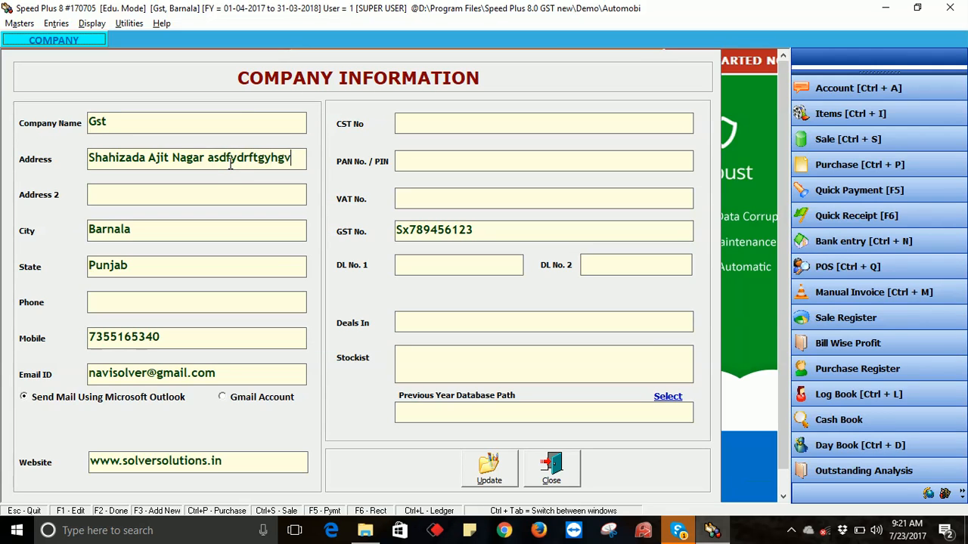
{"action": "type", "text": "hjjgftyuijkjhgfdvghbjetyuhgghjtyuhj"}
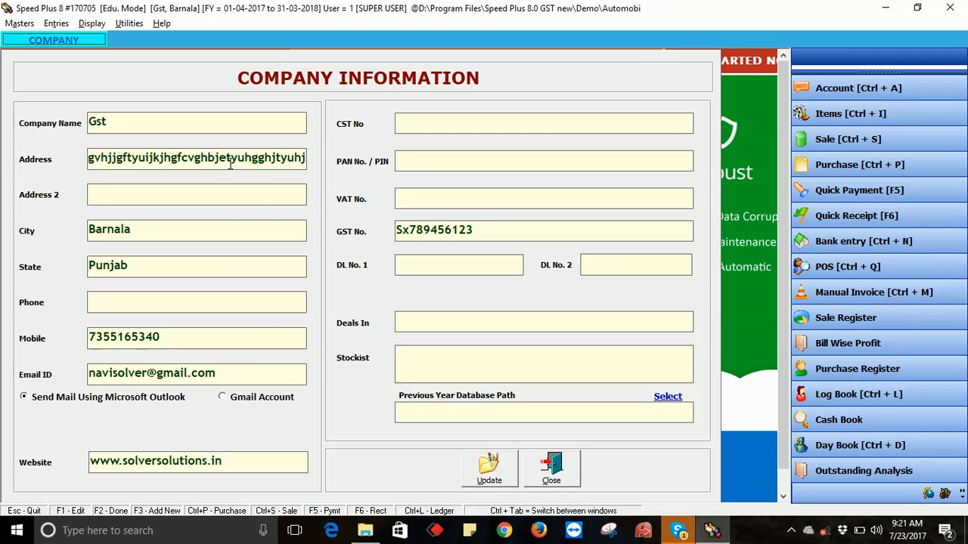
{"action": "left_click", "coordinate": [488, 473]}
{"action": "left_click", "coordinate": [501, 315]}
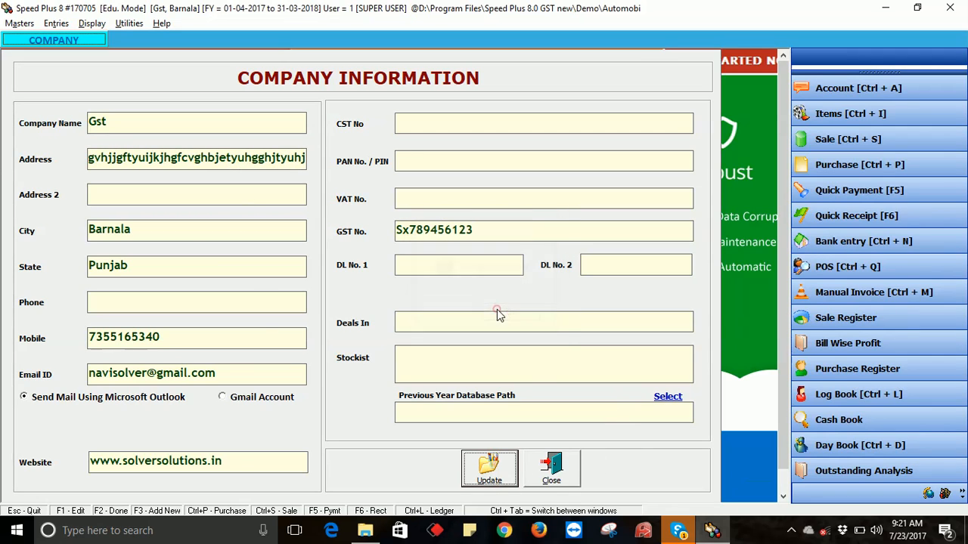
{"action": "left_click", "coordinate": [553, 458]}
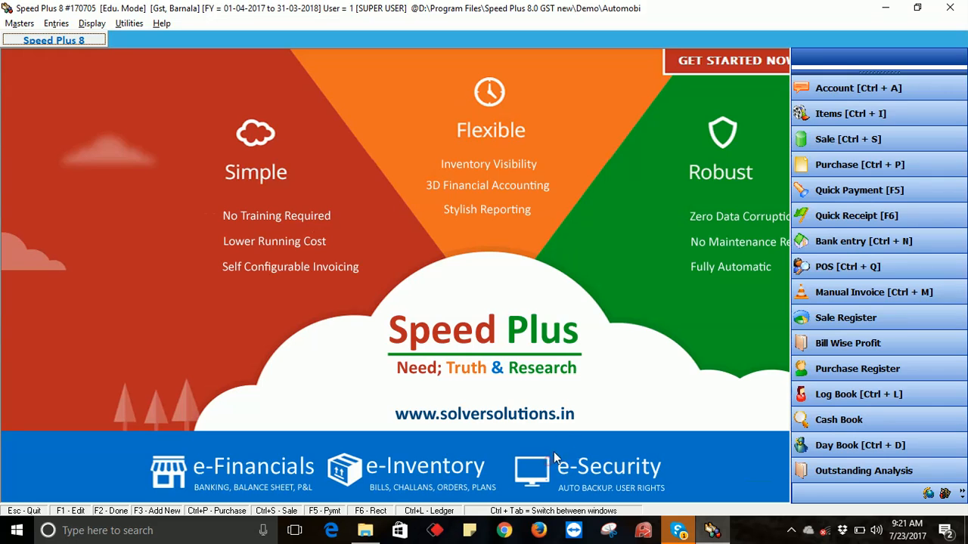
{"action": "left_click", "coordinate": [56, 22]}
- Start a new sale bill with Cash terms and party and Local Retail Sales type
{"action": "left_click", "coordinate": [94, 53]}
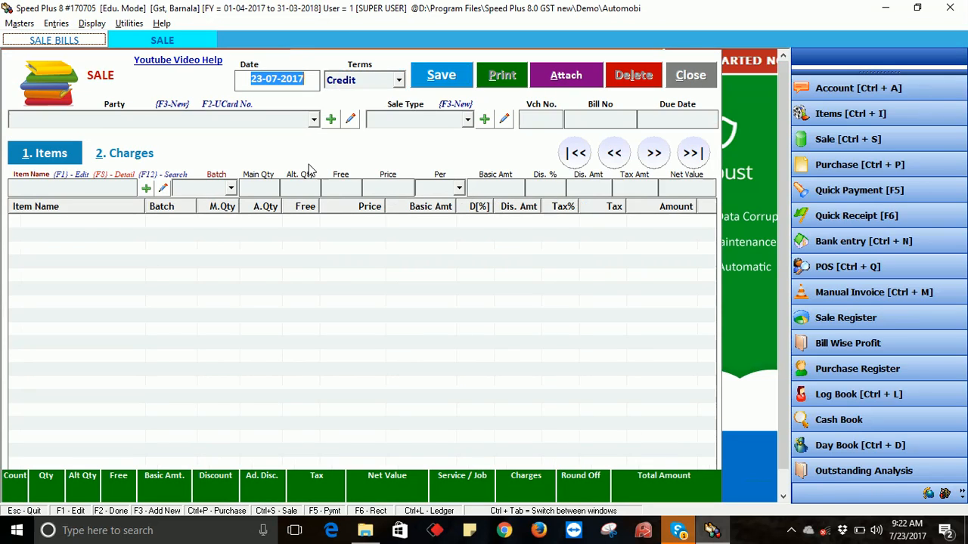
{"action": "key", "text": "Return"}
{"action": "key", "text": "Up"}
{"action": "key", "text": "Return"}
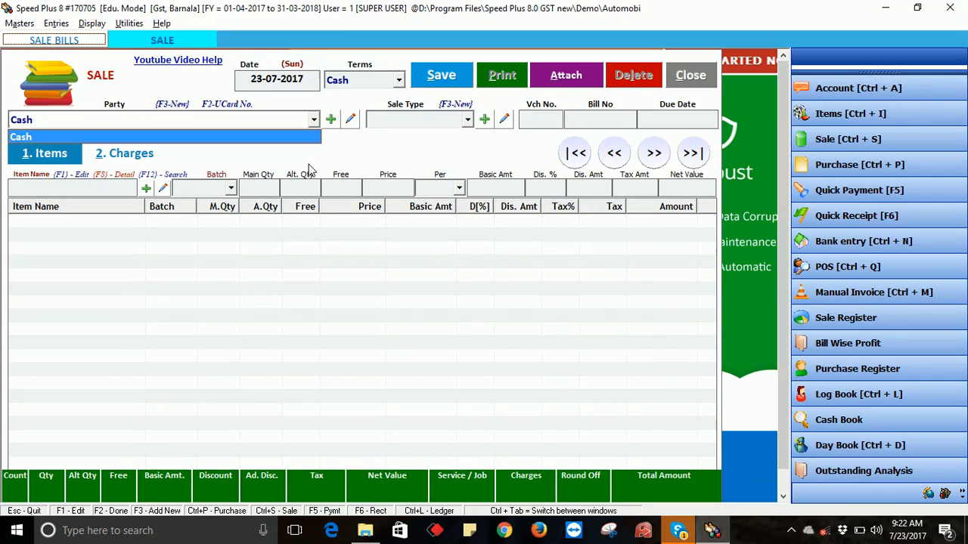
{"action": "key", "text": "Return"}
{"action": "key", "text": "Down"}
{"action": "key", "text": "Down"}
{"action": "key", "text": "Down"}
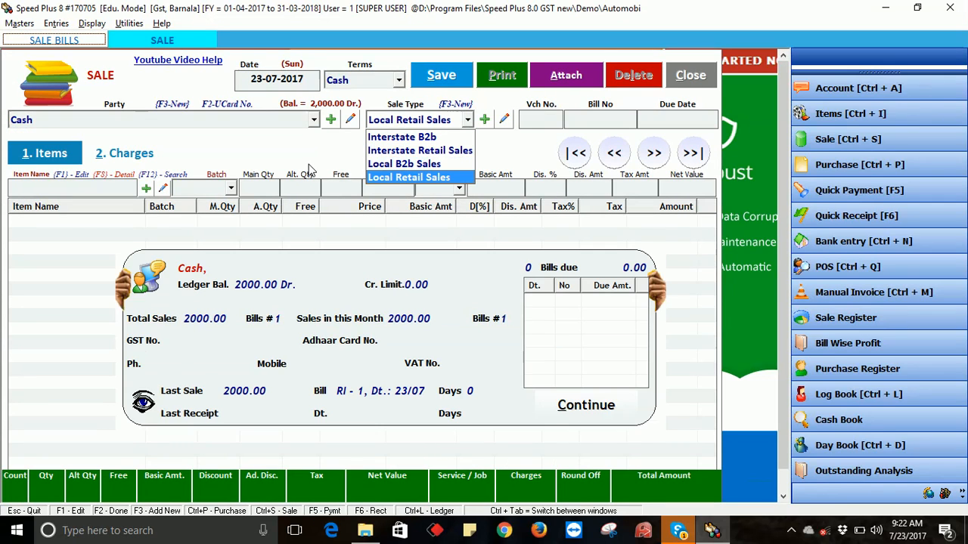
{"action": "key", "text": "Return"}
{"action": "key", "text": "Return"}
{"action": "key", "text": "Return"}
{"action": "key", "text": "Return"}
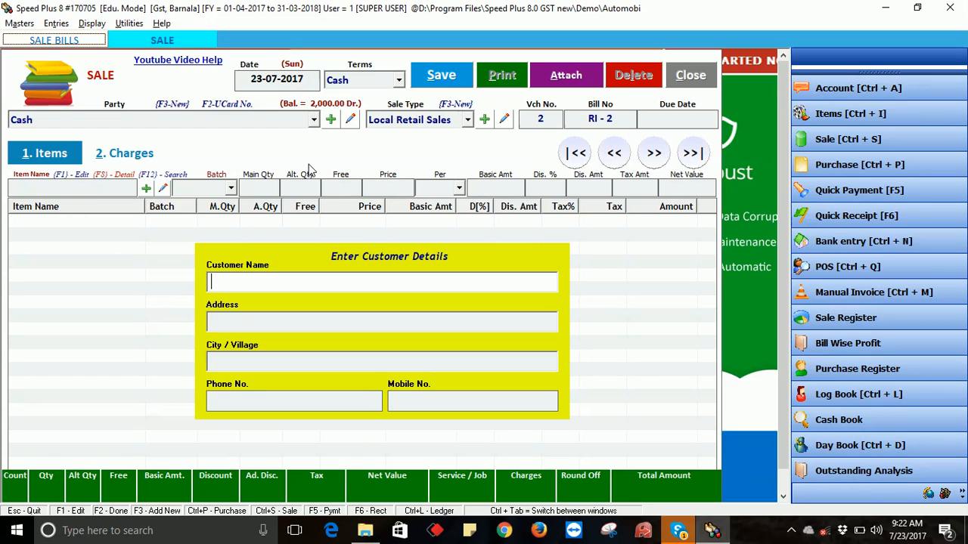
{"action": "key", "text": "Return"}
{"action": "key", "text": "Return"}
{"action": "key", "text": "Return"}
{"action": "key", "text": "Return"}
{"action": "key", "text": "Return"}
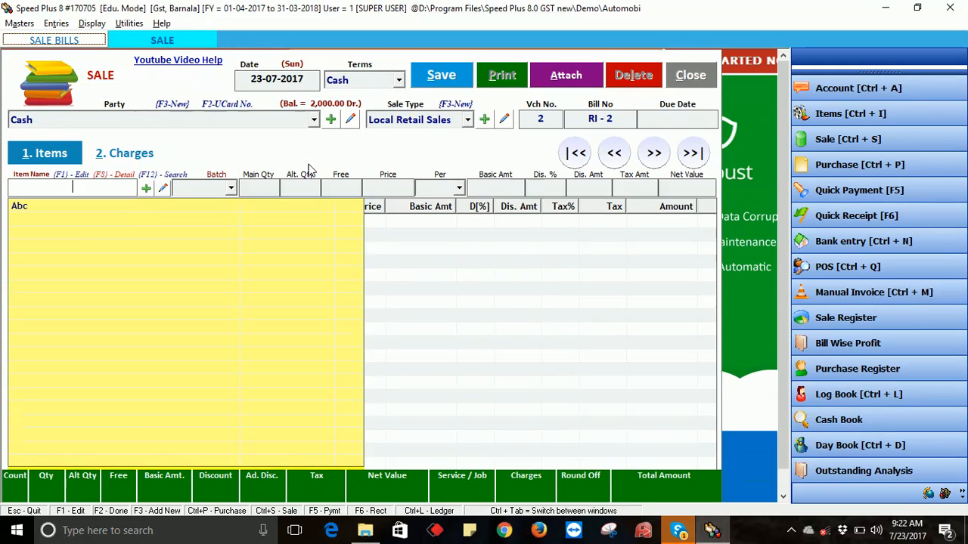
- Add 1 Pcs of Abc at net price 400 and save bill RI-2
{"action": "key", "text": "Return"}
{"action": "key", "text": "Return"}
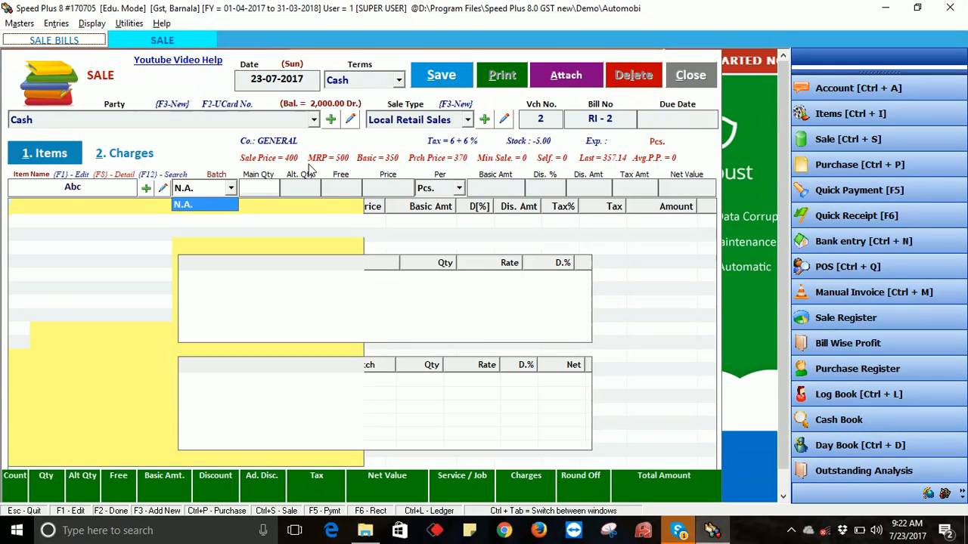
{"action": "type", "text": "1"}
{"action": "key", "text": "Return"}
{"action": "key", "text": "Return"}
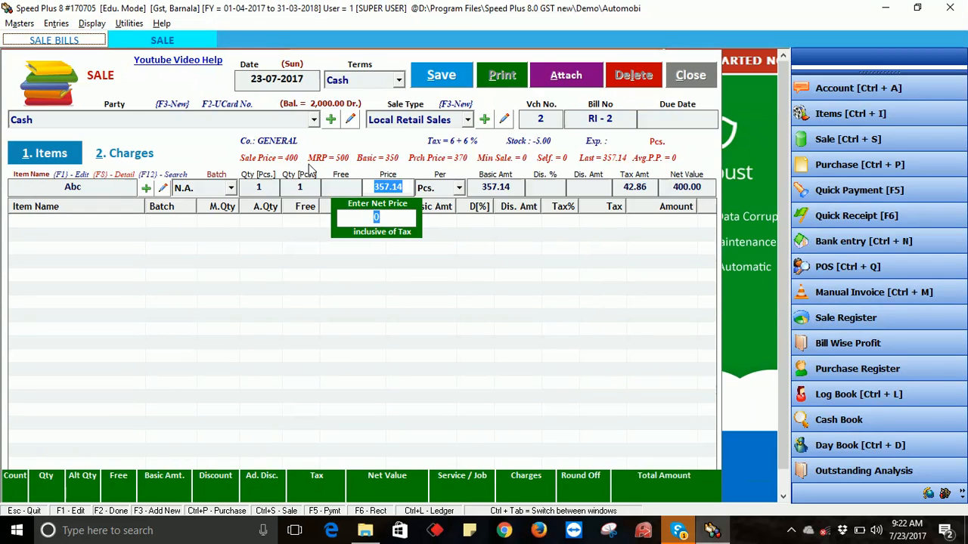
{"action": "key", "text": "Return"}
{"action": "key", "text": "Return"}
{"action": "key", "text": "Return"}
{"action": "key", "text": "Return"}
{"action": "key", "text": "Return"}
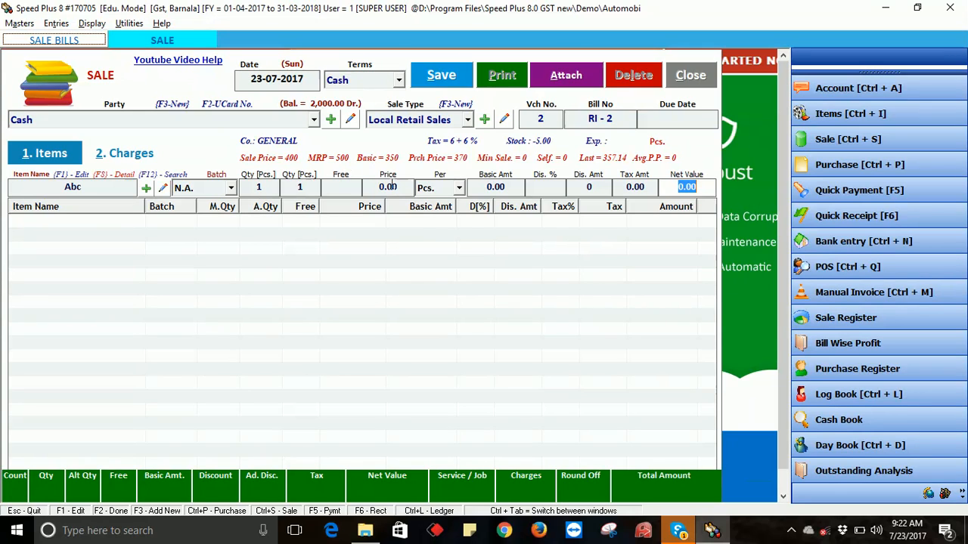
{"action": "left_click", "coordinate": [390, 187]}
{"action": "type", "text": "400"}
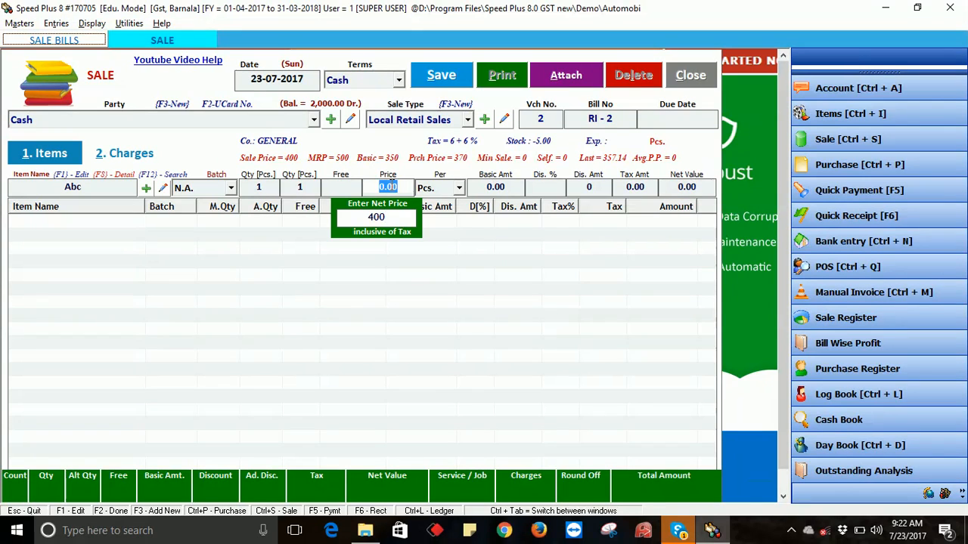
{"action": "key", "text": "Return"}
{"action": "key", "text": "Return"}
{"action": "key", "text": "Return"}
{"action": "key", "text": "Return"}
{"action": "key", "text": "Return"}
{"action": "key", "text": "Return"}
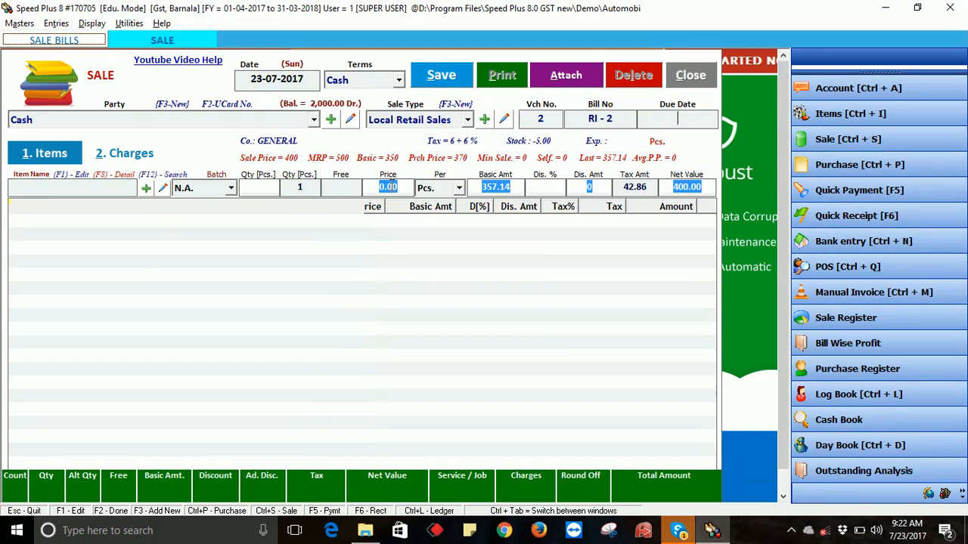
{"action": "key", "text": "F2"}
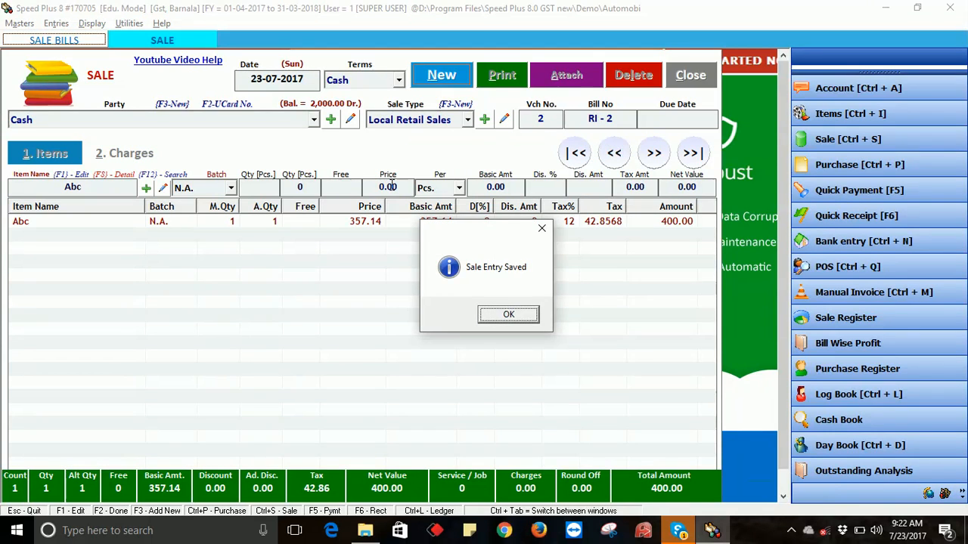
- Acknowledge the RI-2 save message and accept printing, which hits the 'field is too small' error
{"action": "key", "text": "Return"}
{"action": "left_click", "coordinate": [458, 319]}
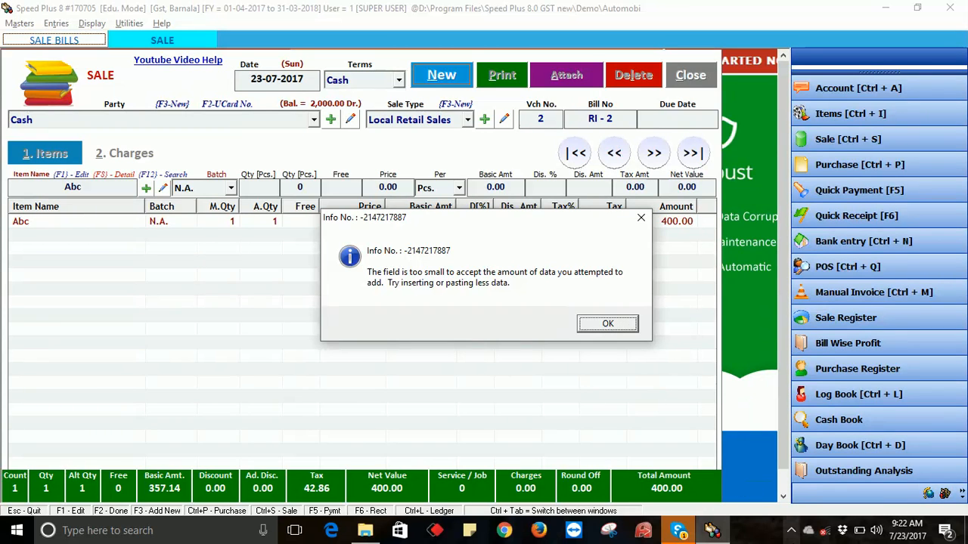
{"action": "left_click", "coordinate": [791, 530]}
{"action": "left_click", "coordinate": [821, 502]}
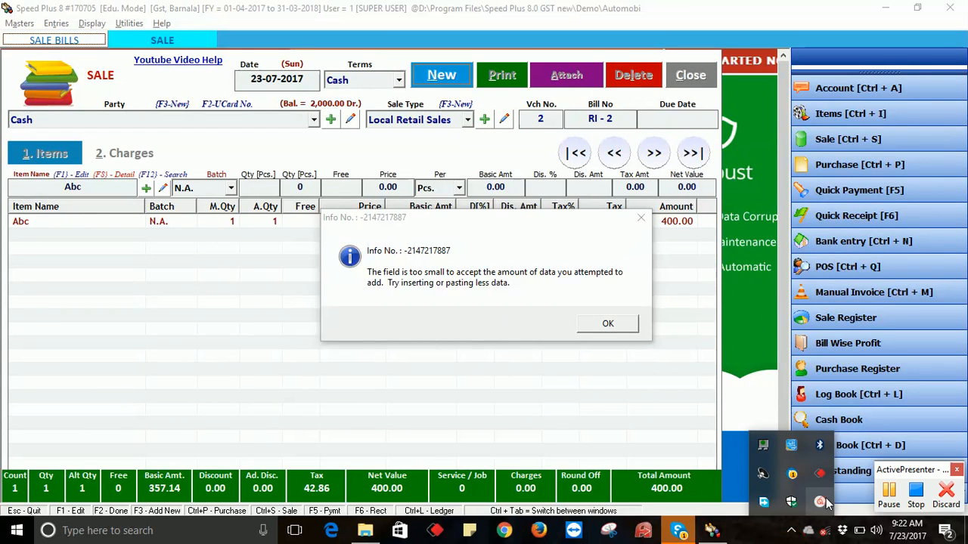